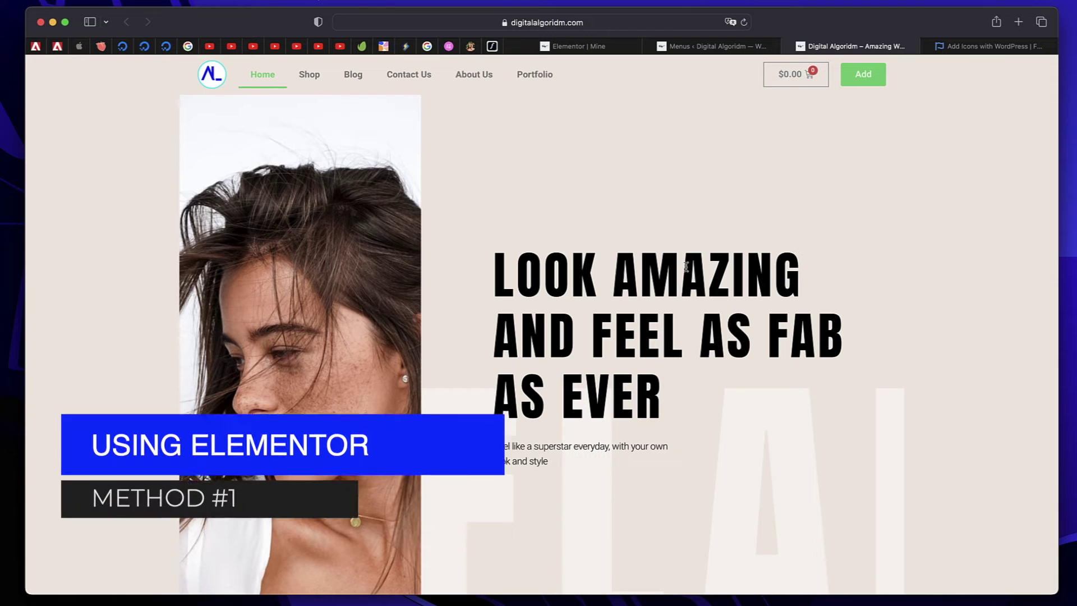
Select the 'LOOK AMAZING' and 'AND FEEL AS FAB' hero headline lines on the front end
{"action": "triple_click", "coordinate": [685, 268]}
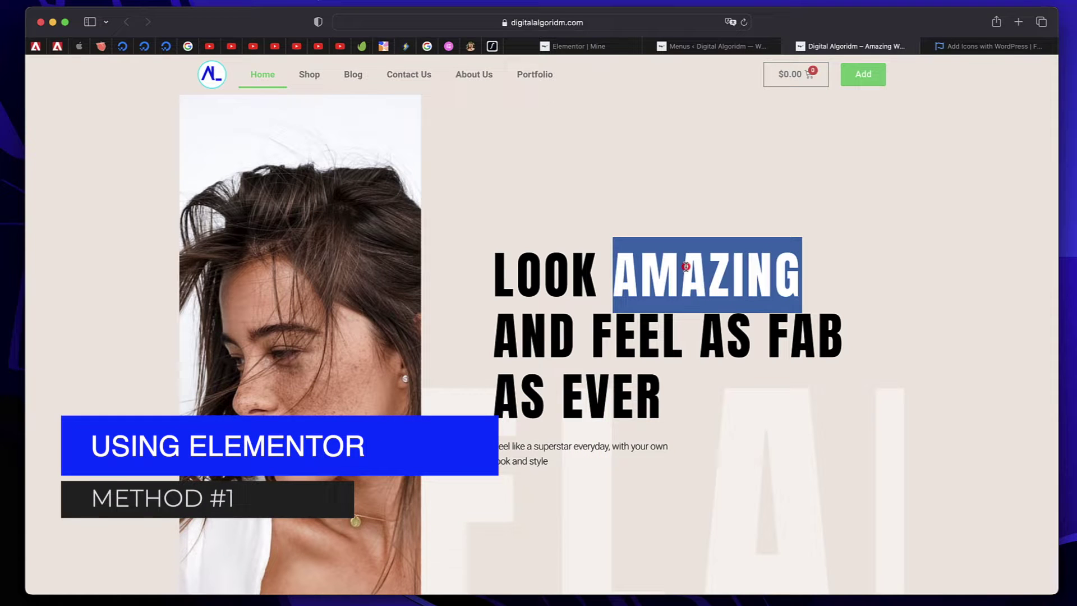
{"action": "triple_click", "coordinate": [687, 323]}
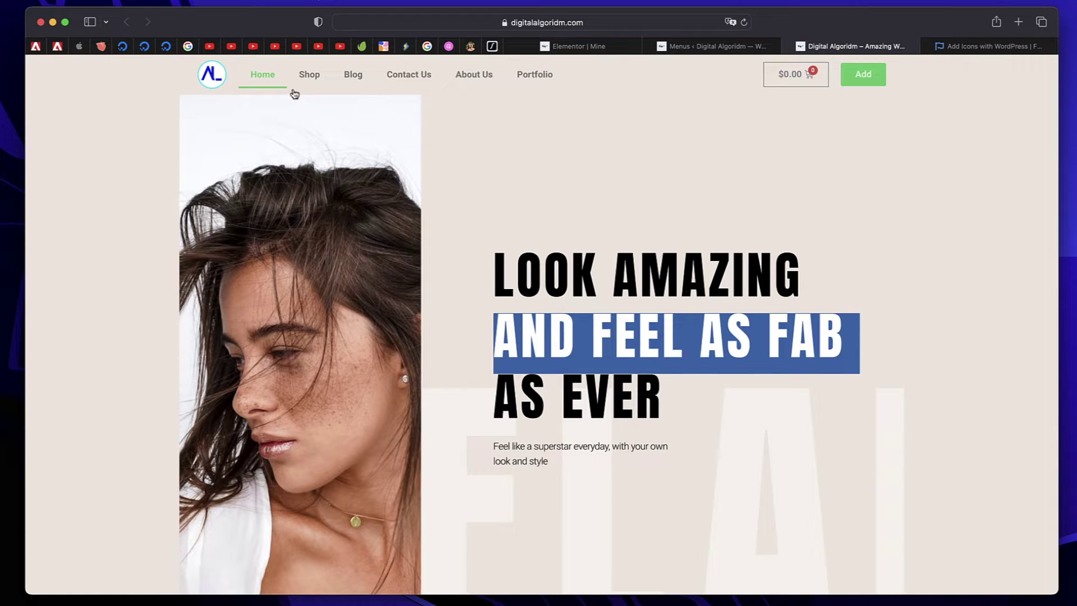
{"action": "left_click", "coordinate": [671, 256]}
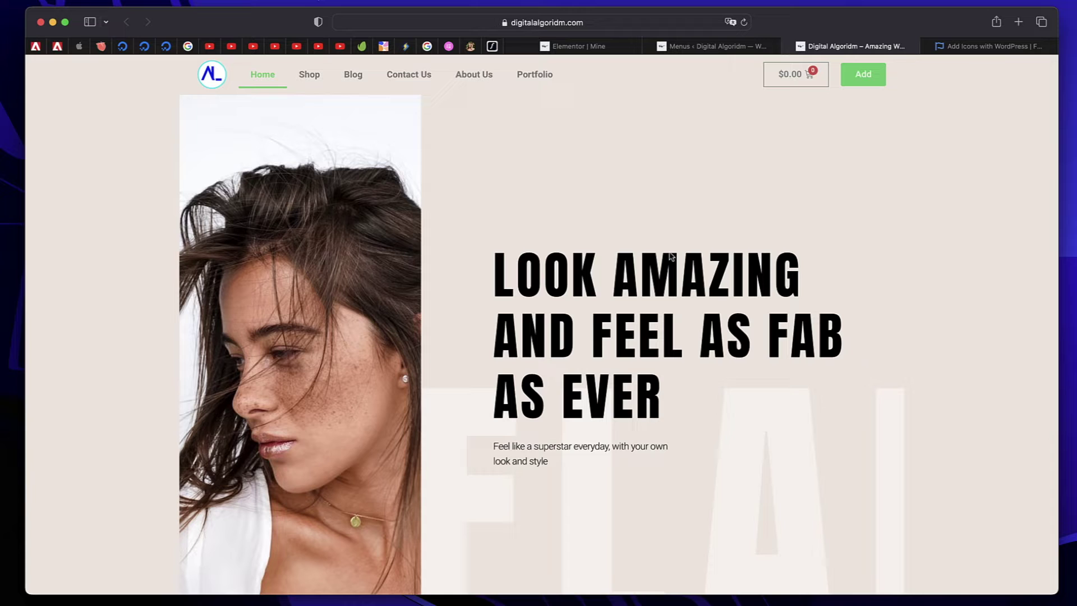
{"action": "triple_click", "coordinate": [667, 277]}
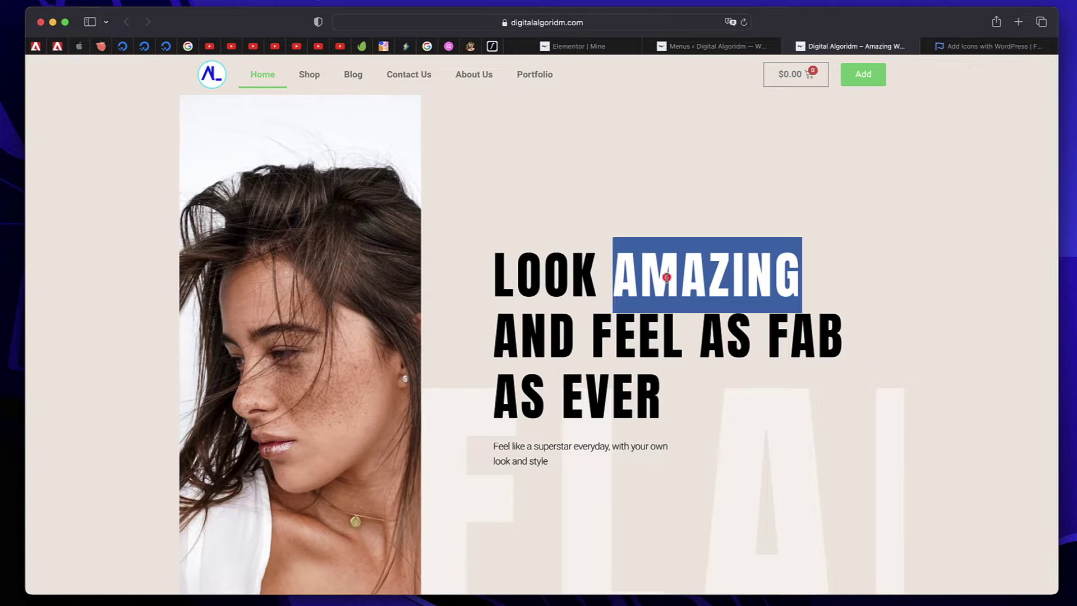
{"action": "triple_click", "coordinate": [667, 277]}
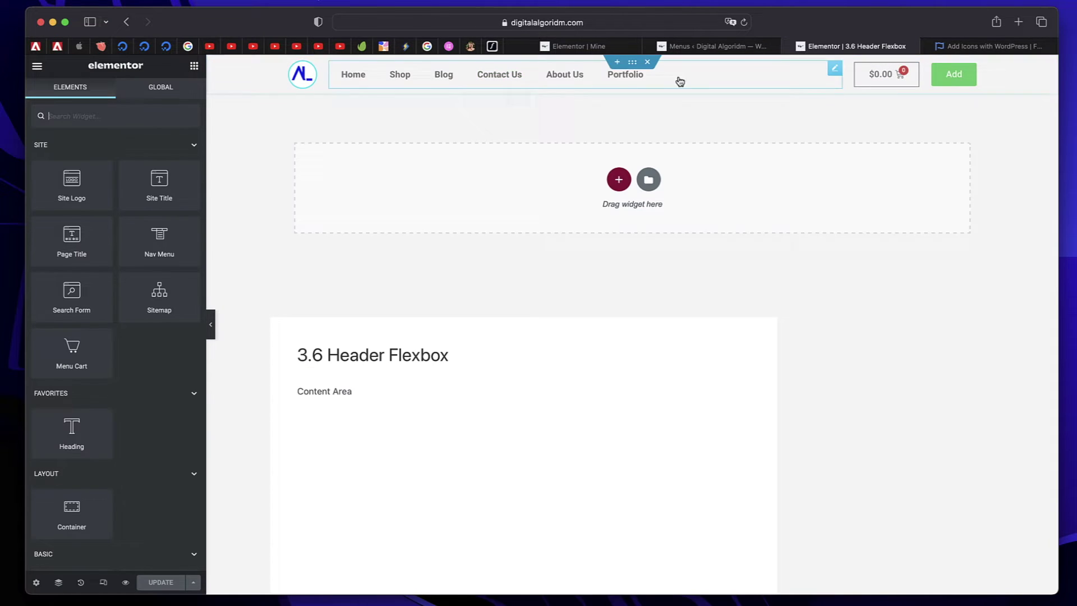
Check the header container's layout settings, then review the Main Menu items on the Menus page
{"action": "left_click", "coordinate": [636, 68]}
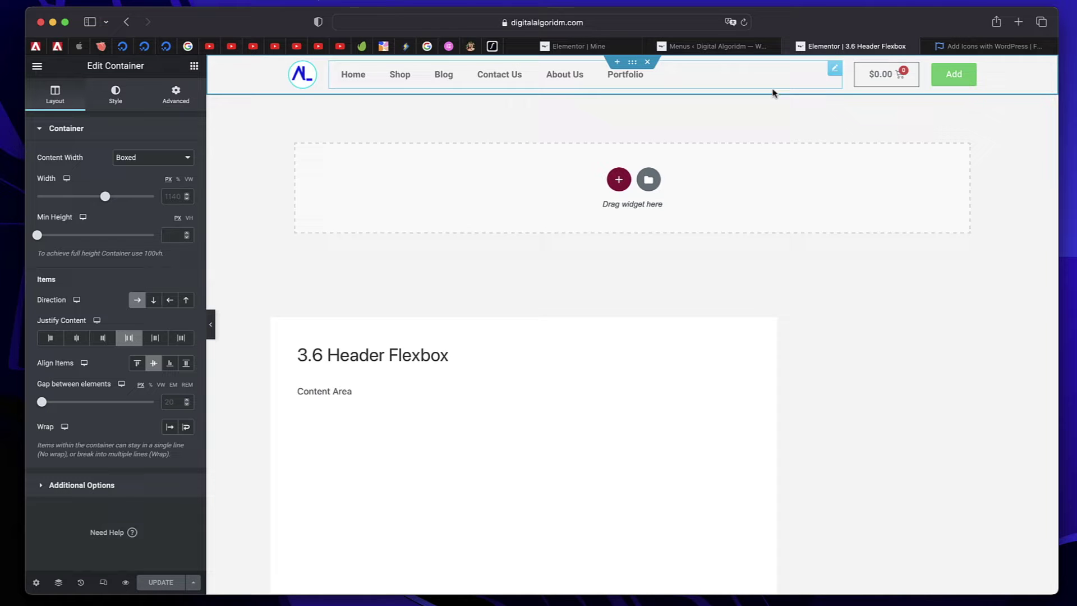
{"action": "left_click", "coordinate": [725, 48]}
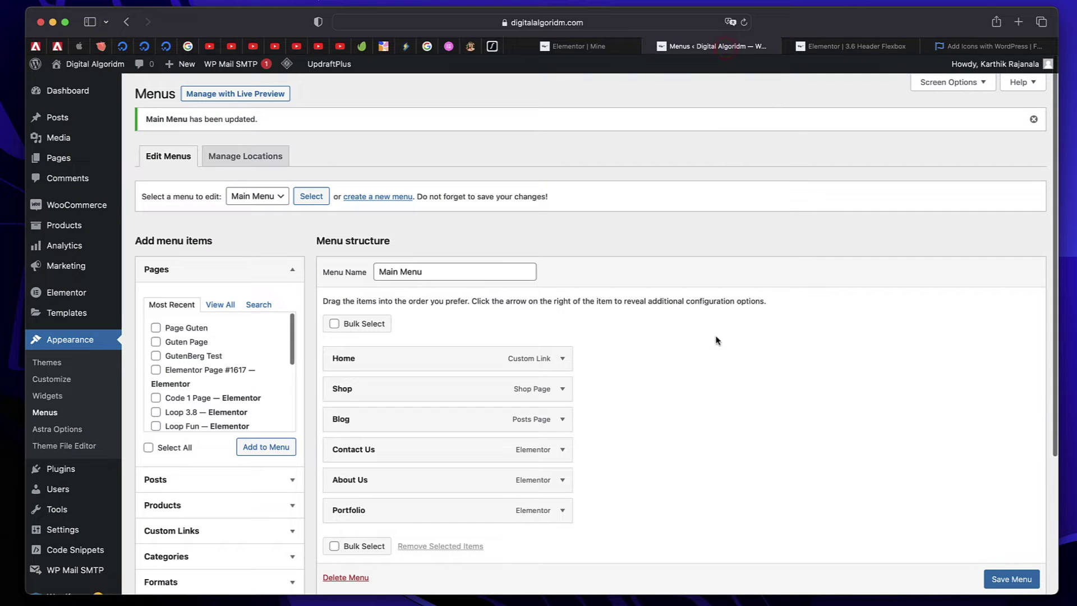
{"action": "scroll", "coordinate": [722, 384], "scroll_direction": "down", "scroll_amount": 1}
{"action": "scroll", "coordinate": [722, 384], "scroll_direction": "down", "scroll_amount": 1}
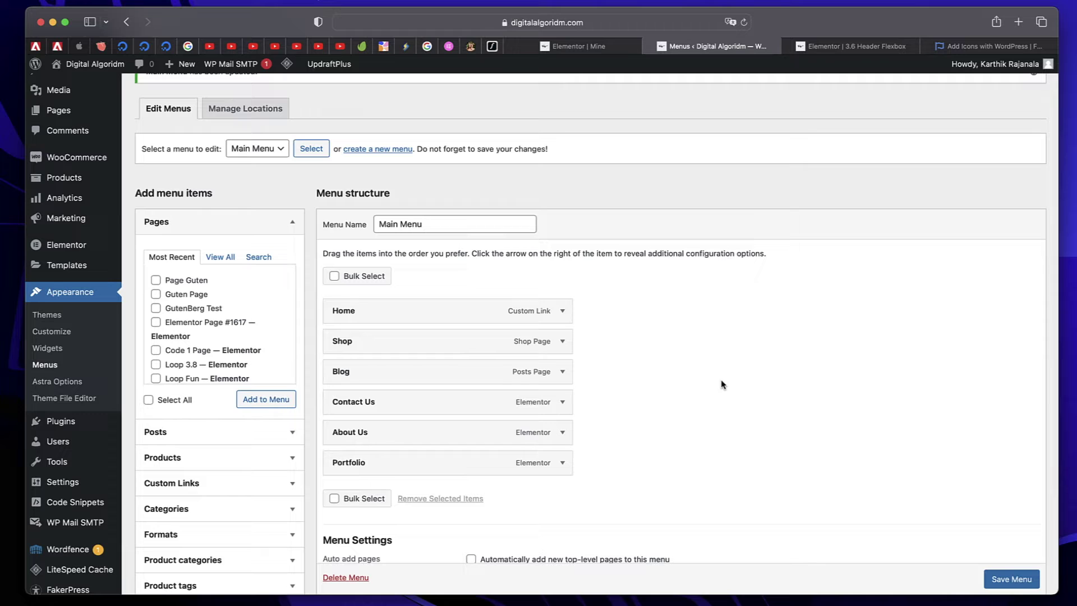
Add an Icon widget, found by searching 'ico', into the empty section of the Mine page
{"action": "left_click", "coordinate": [608, 46]}
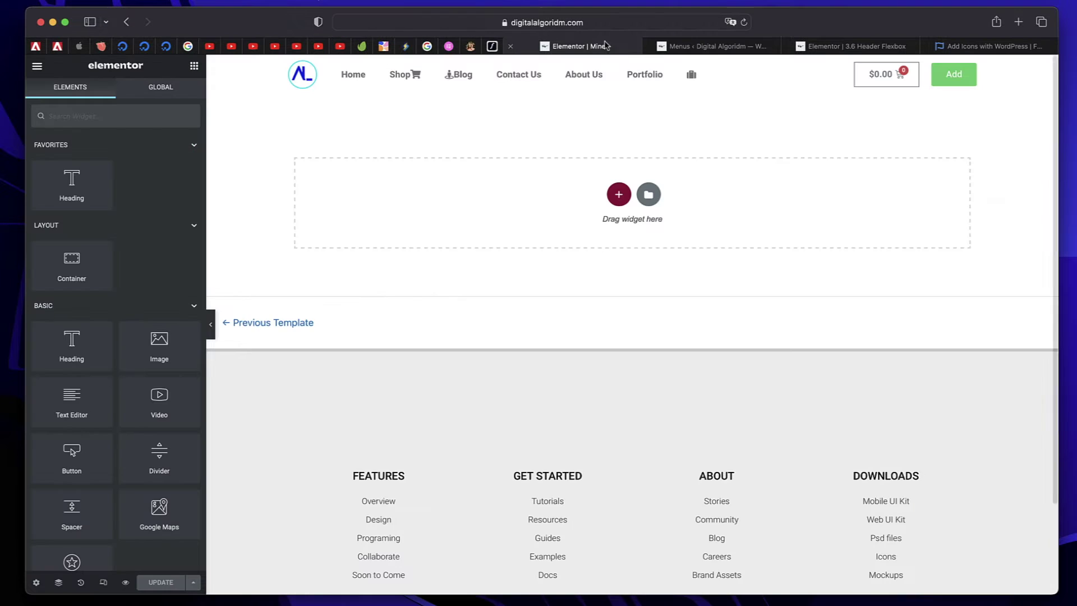
{"action": "left_click", "coordinate": [502, 229]}
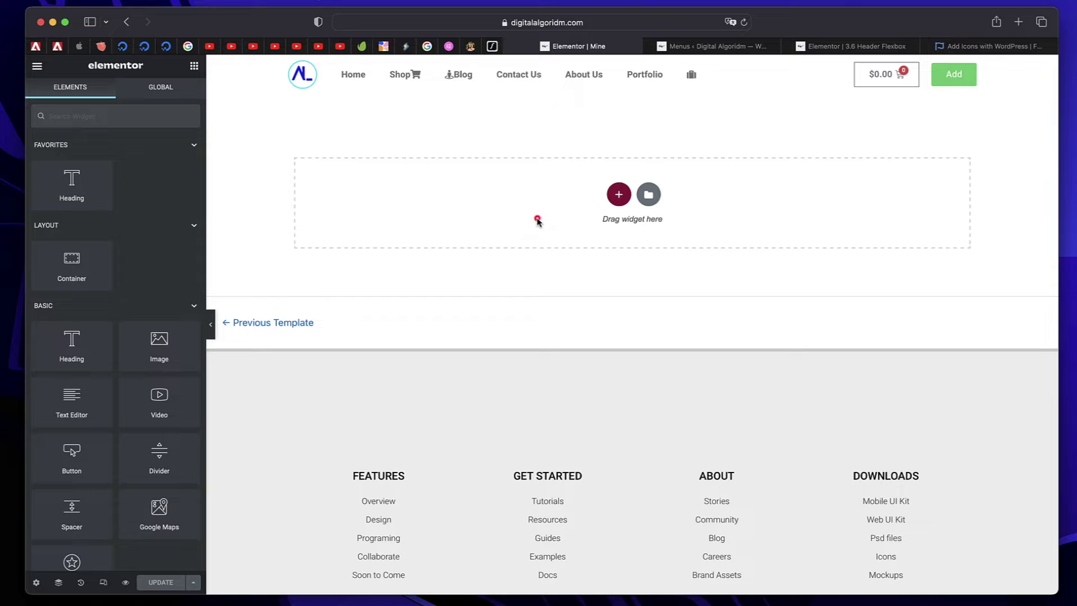
{"action": "left_click", "coordinate": [537, 217]}
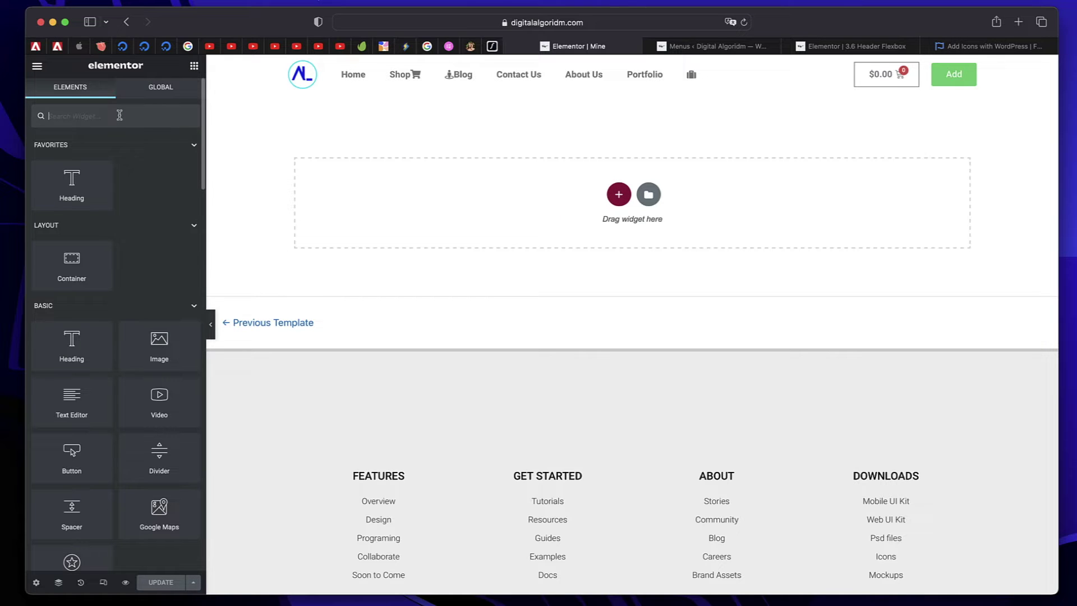
{"action": "type", "text": "icon"}
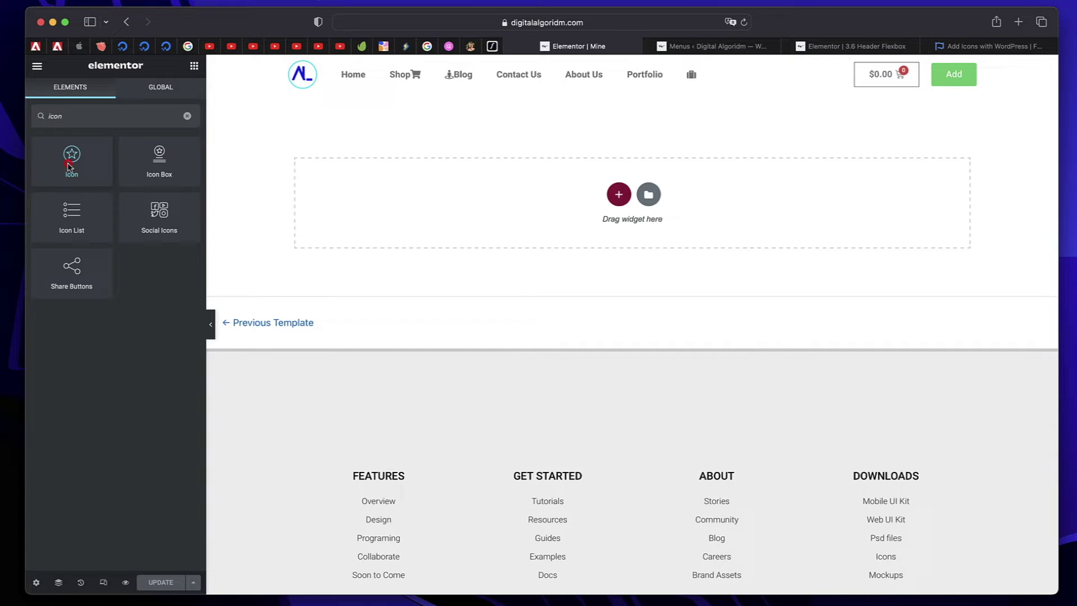
{"action": "left_click_drag", "start_coordinate": [73, 160], "coordinate": [632, 217]}
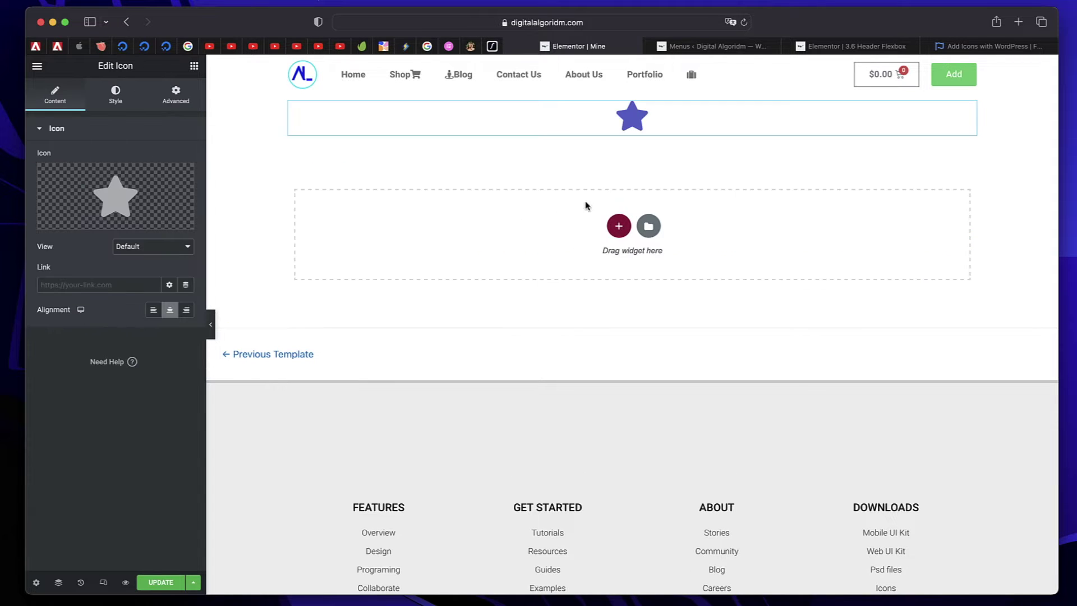
Replace the widget's icon with the shopping cart from an Icon Library search for 'shop'
{"action": "left_click", "coordinate": [148, 193]}
{"action": "scroll", "coordinate": [486, 347], "scroll_direction": "down", "scroll_amount": 2}
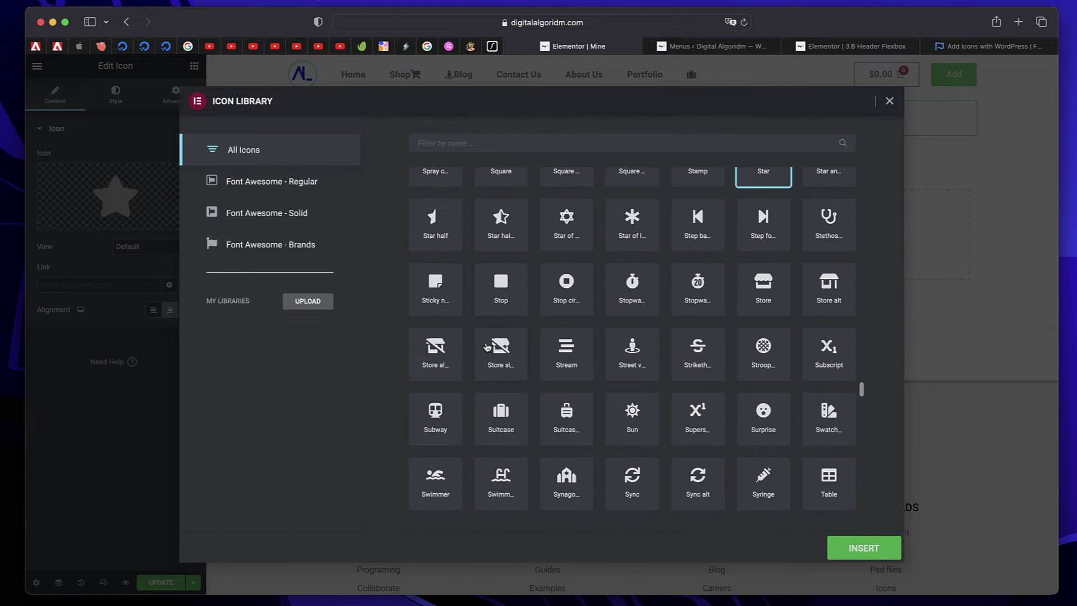
{"action": "scroll", "coordinate": [486, 346], "scroll_direction": "up", "scroll_amount": 5}
{"action": "left_click", "coordinate": [460, 139]}
{"action": "type", "text": "sh"}
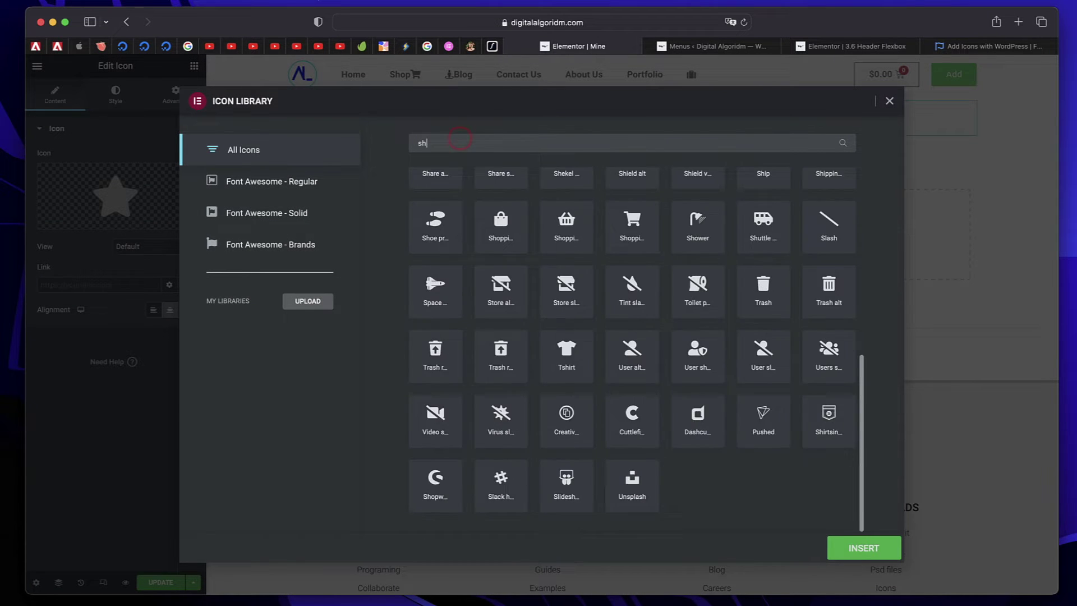
{"action": "type", "text": "op"}
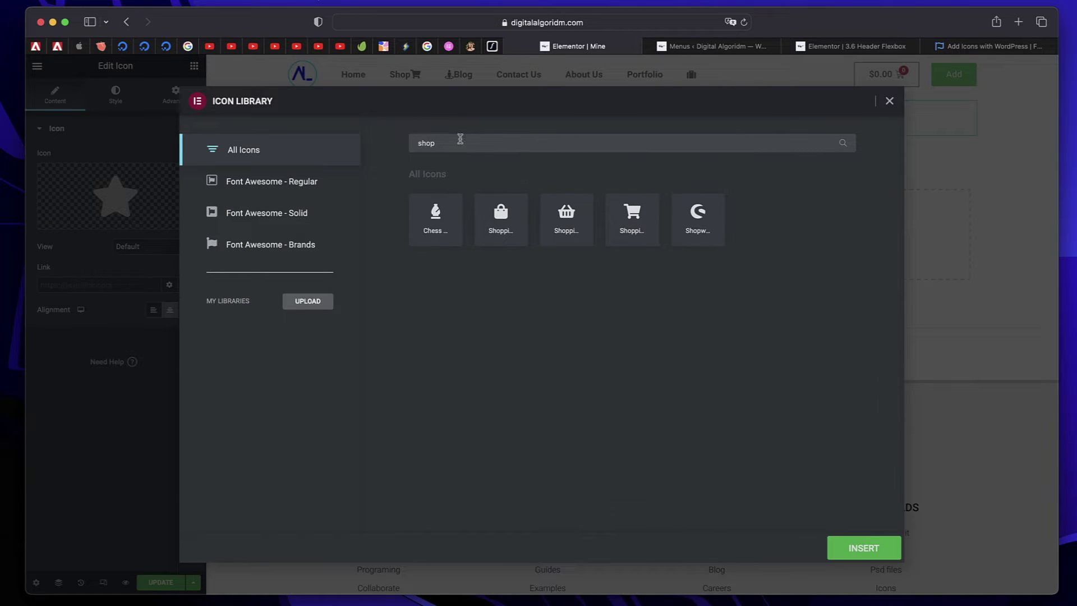
{"action": "left_click", "coordinate": [637, 227]}
{"action": "left_click", "coordinate": [862, 553]}
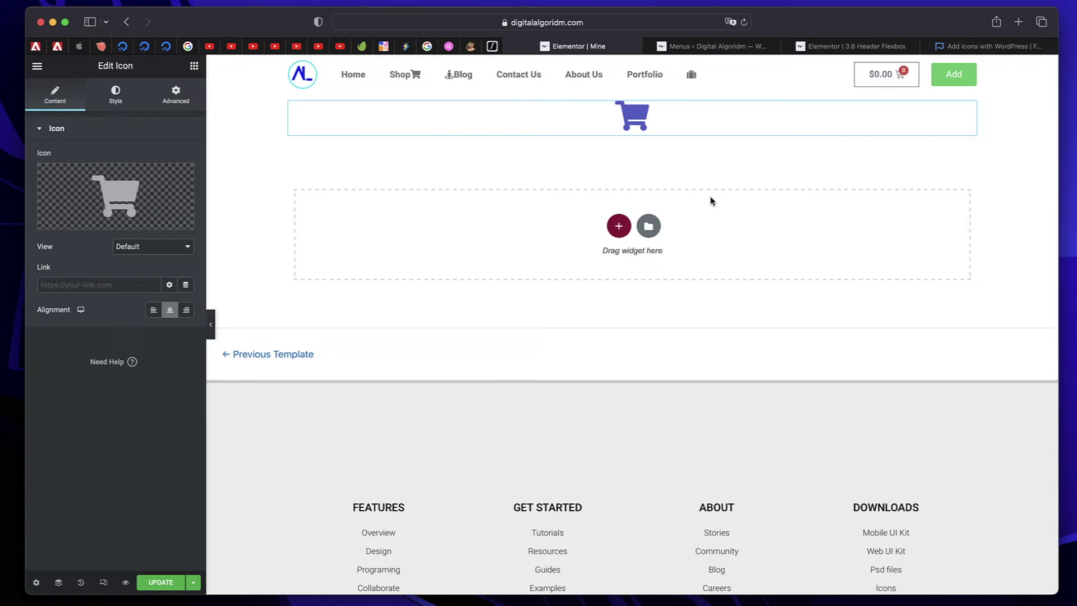
Inspect the cart icon in the preview and copy its <i> element's HTML
{"action": "left_click", "coordinate": [211, 323]}
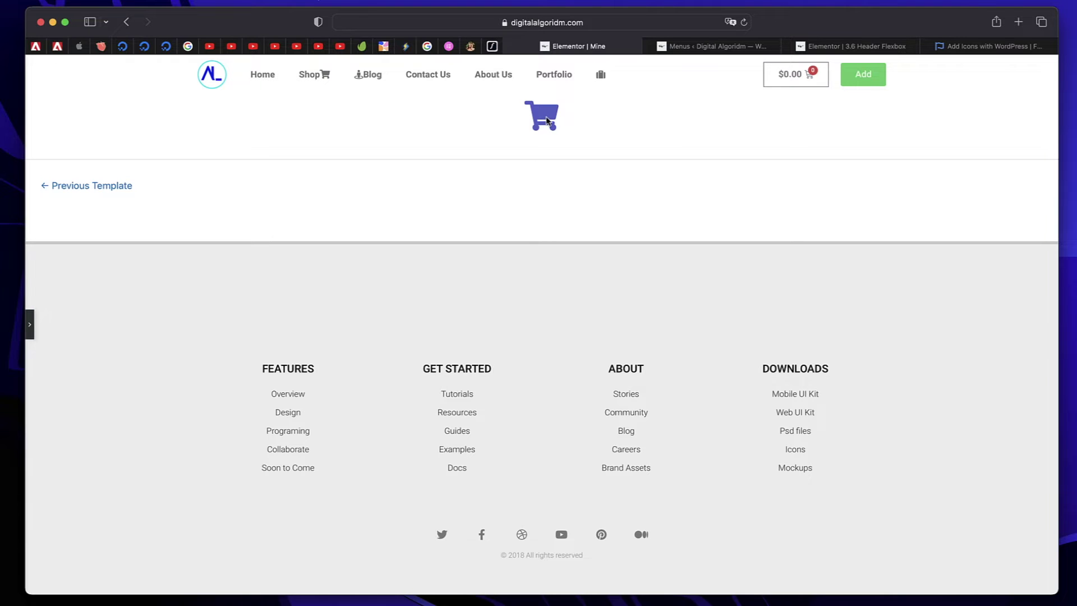
{"action": "right_click", "coordinate": [547, 120]}
{"action": "left_click", "coordinate": [575, 255]}
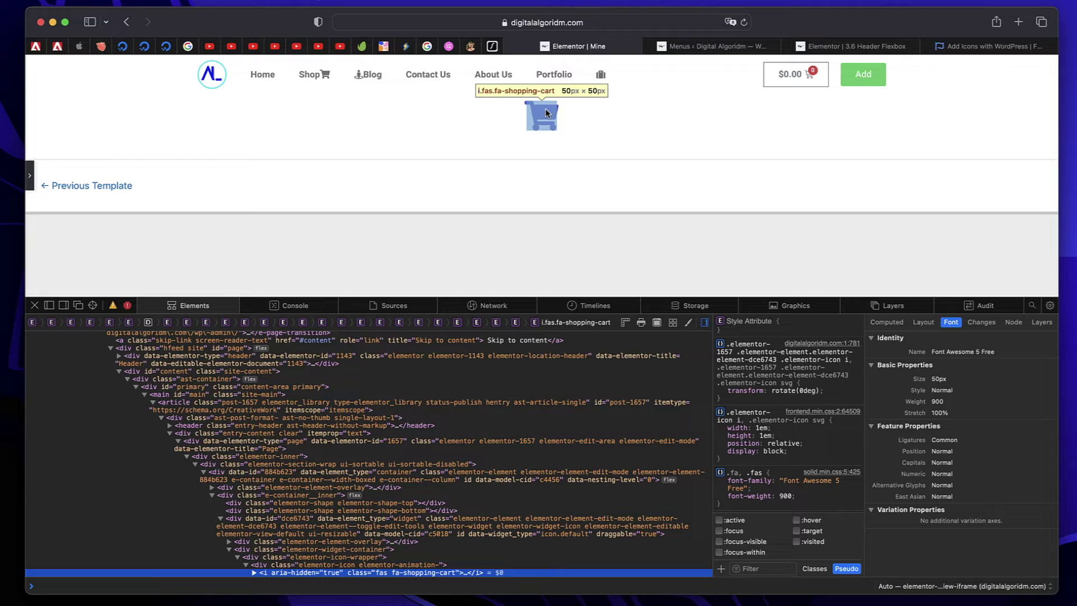
{"action": "right_click", "coordinate": [483, 574]}
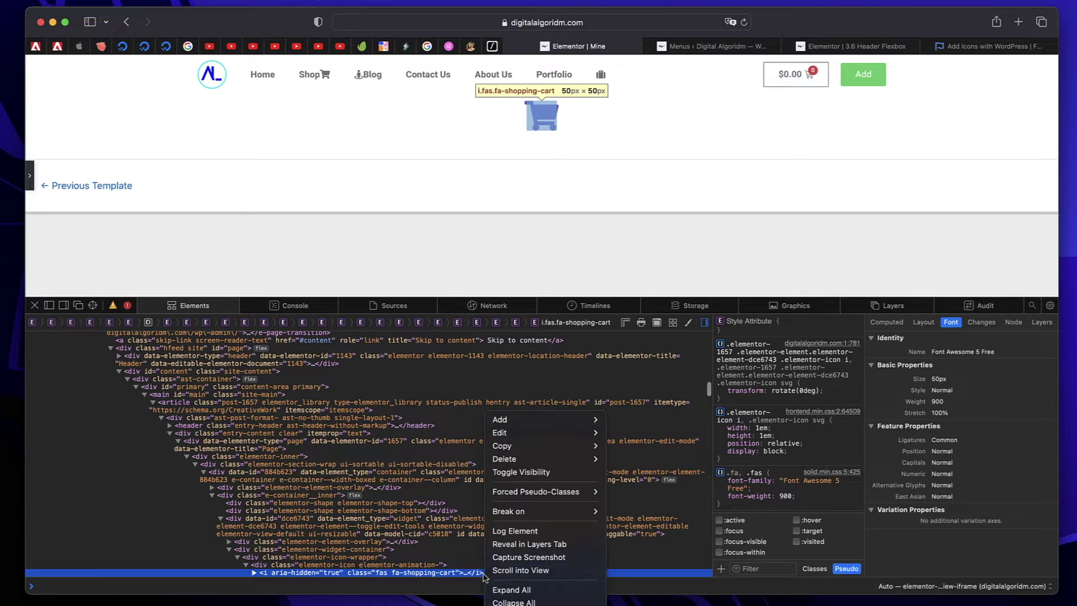
{"action": "mouse_move", "coordinate": [536, 452]}
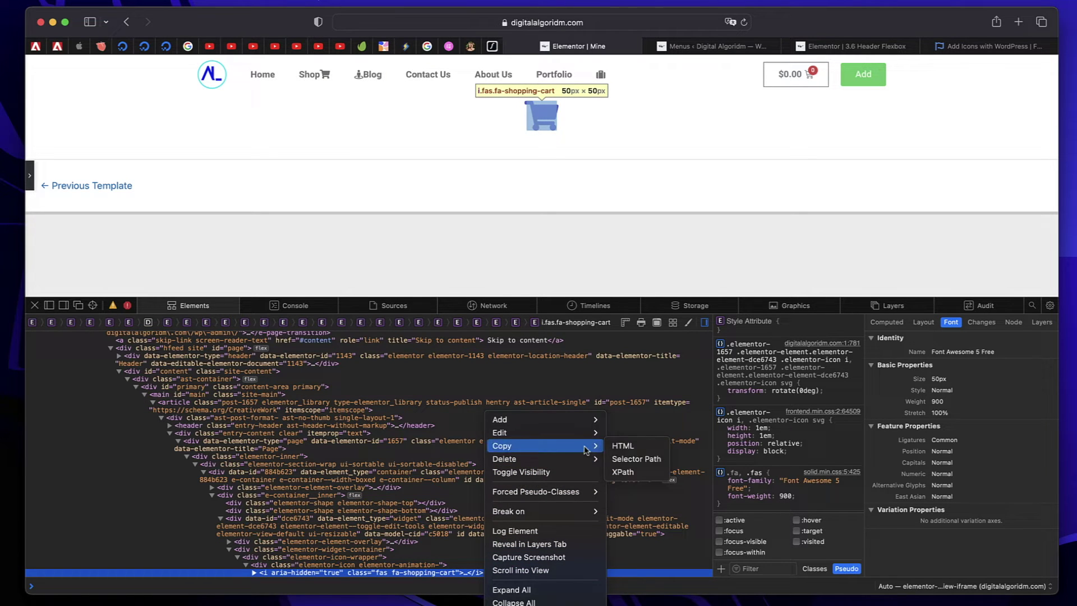
{"action": "left_click", "coordinate": [622, 444]}
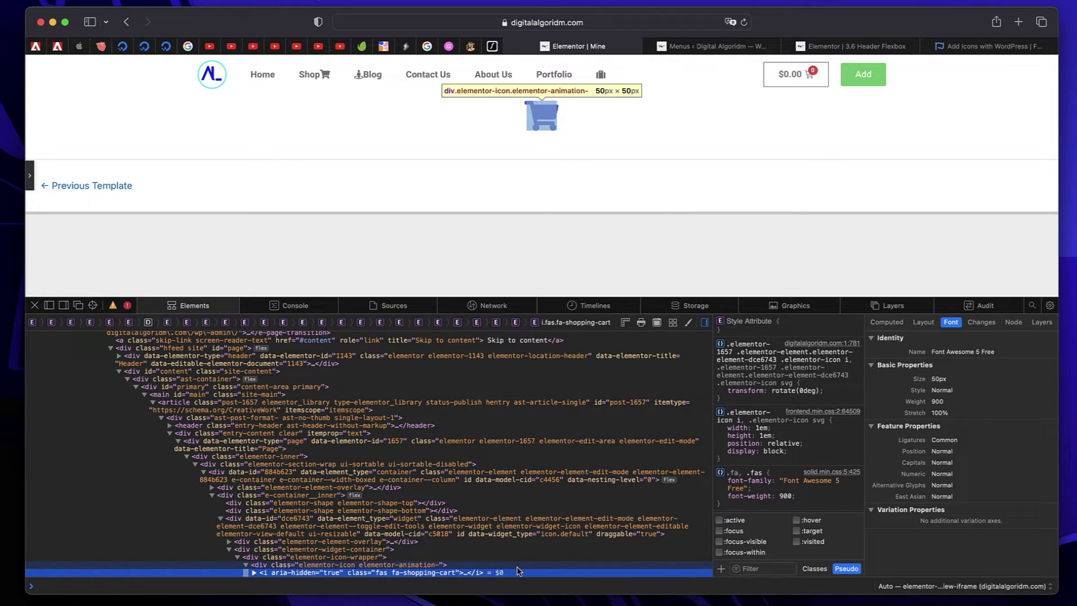
Expand the Shop menu item and clear its navigation label
{"action": "left_click", "coordinate": [714, 47]}
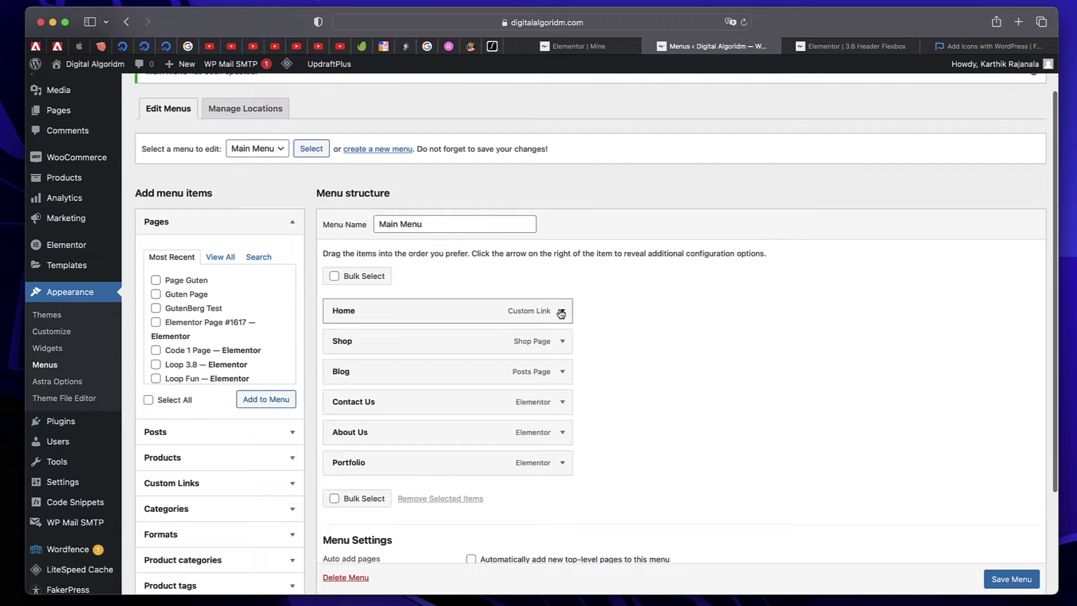
{"action": "left_click", "coordinate": [562, 341]}
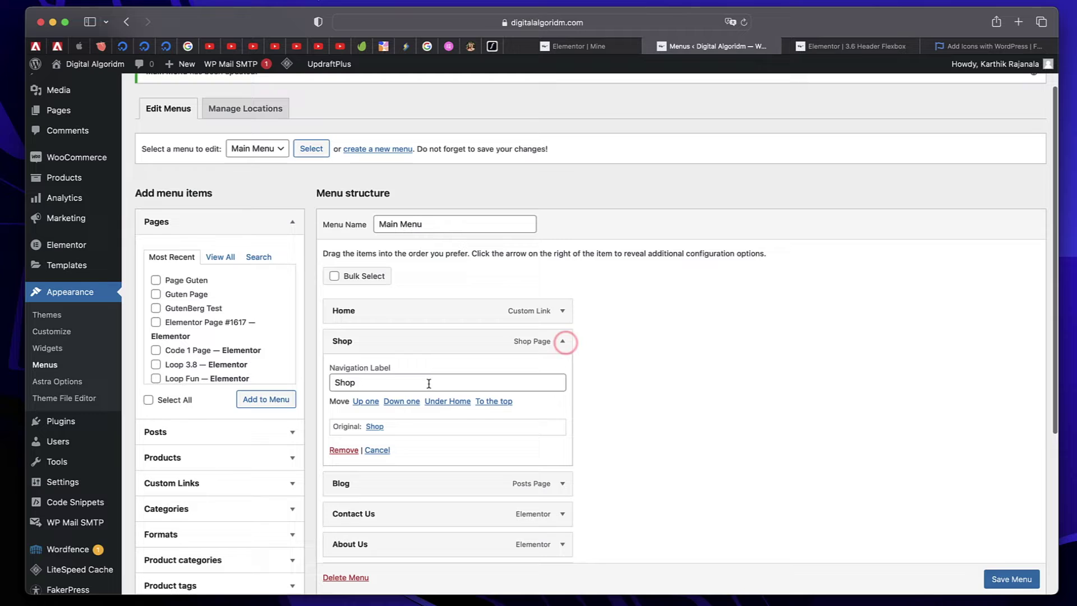
{"action": "double_click", "coordinate": [429, 383]}
{"action": "key", "text": "BackSpace"}
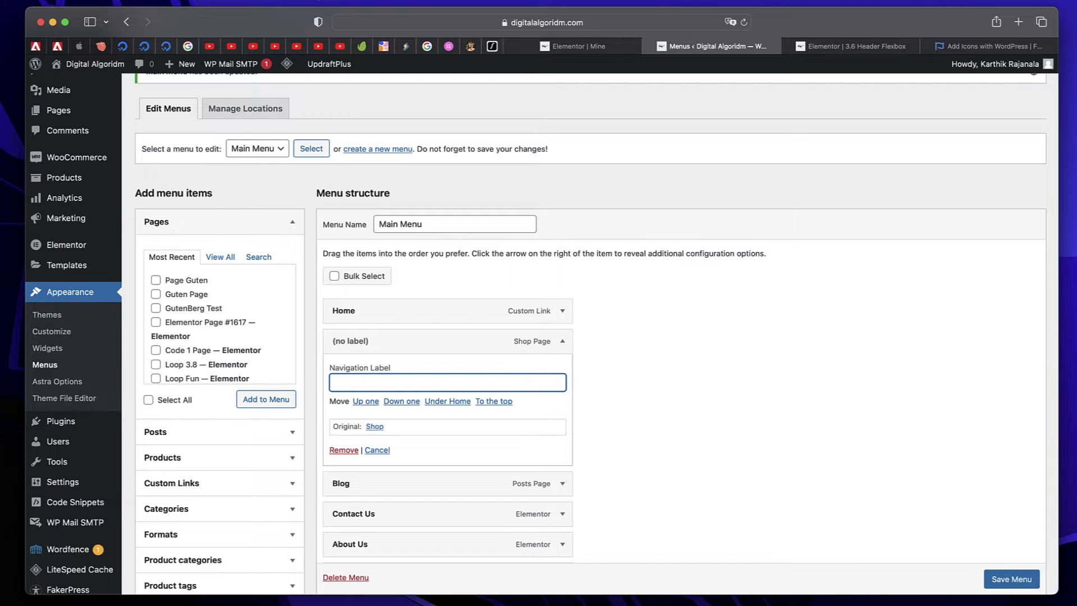
Enter a span with the pasted cart icon and 'Blog' text, fix the closing tag, and save
{"action": "type", "text": "<span></span>"}
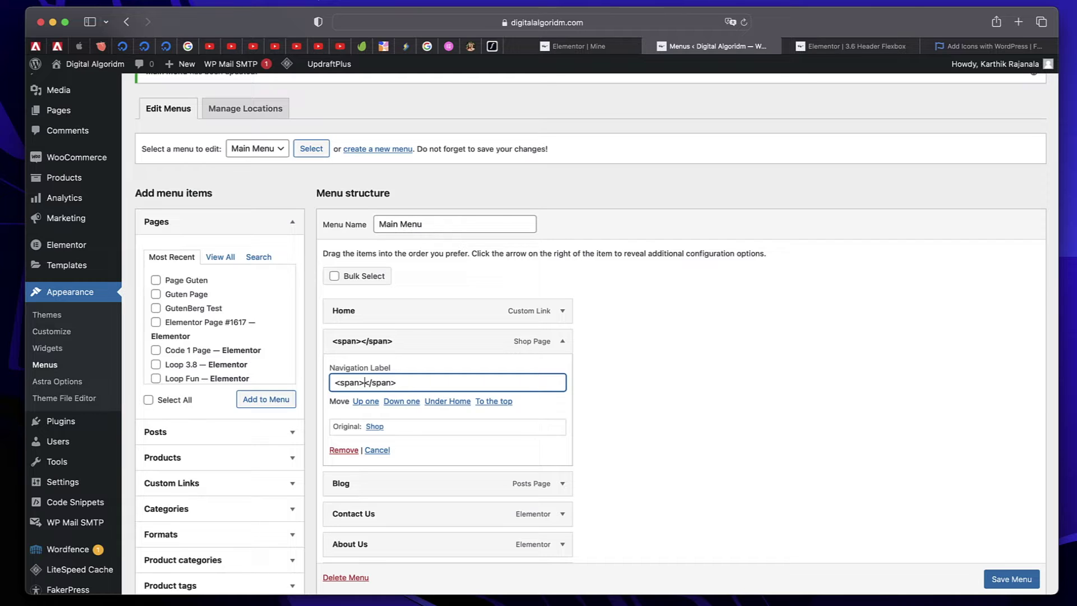
{"action": "key", "text": "super+v"}
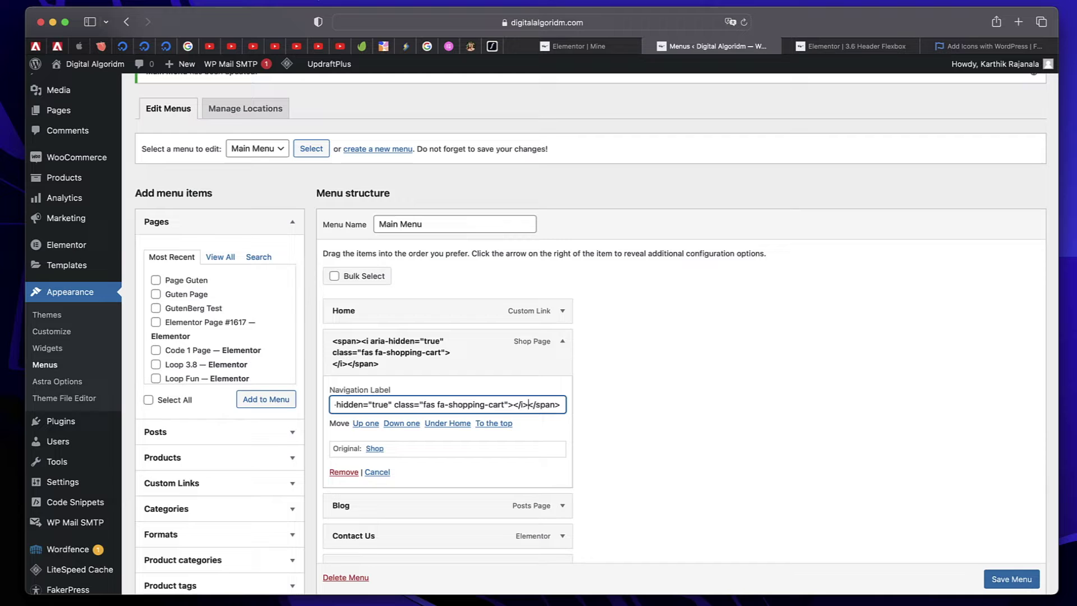
{"action": "type", "text": "Blog"}
{"action": "double_click", "coordinate": [522, 404]}
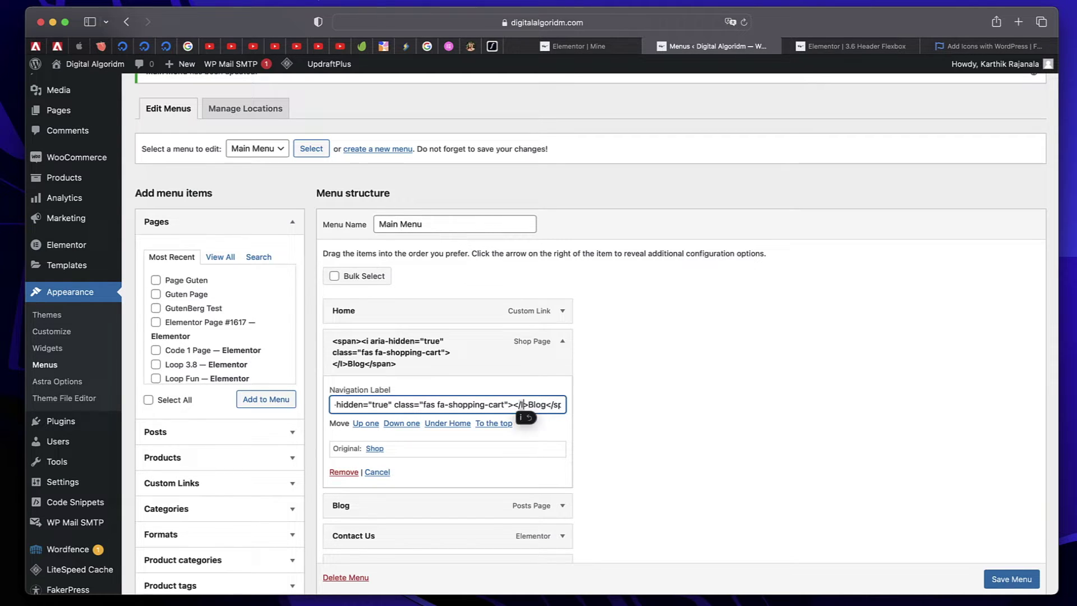
{"action": "type", "text": "i"}
{"action": "left_click", "coordinate": [1016, 579]}
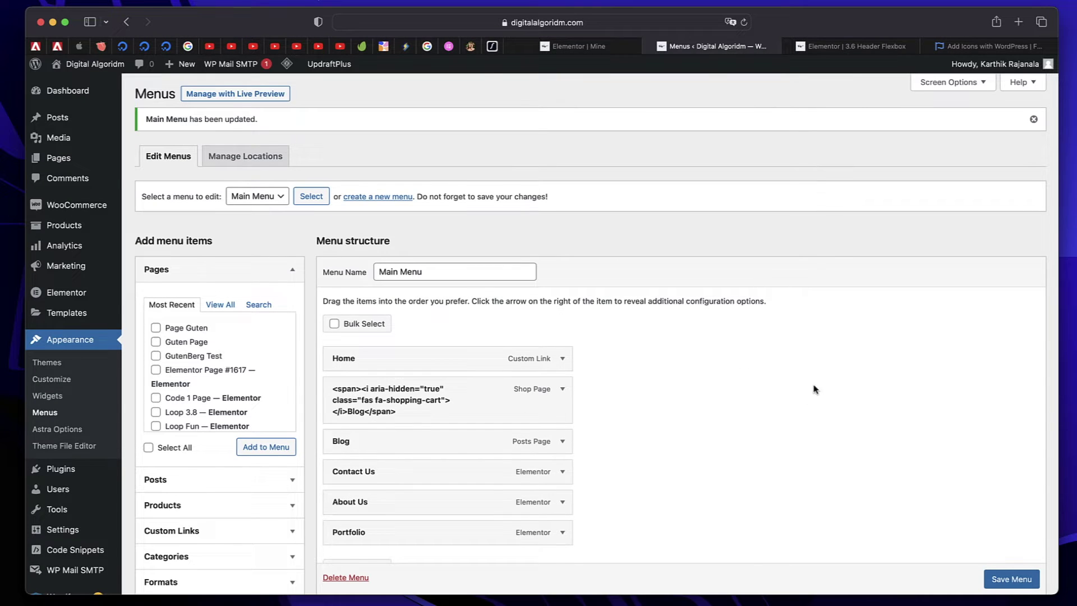
{"action": "left_click", "coordinate": [859, 49]}
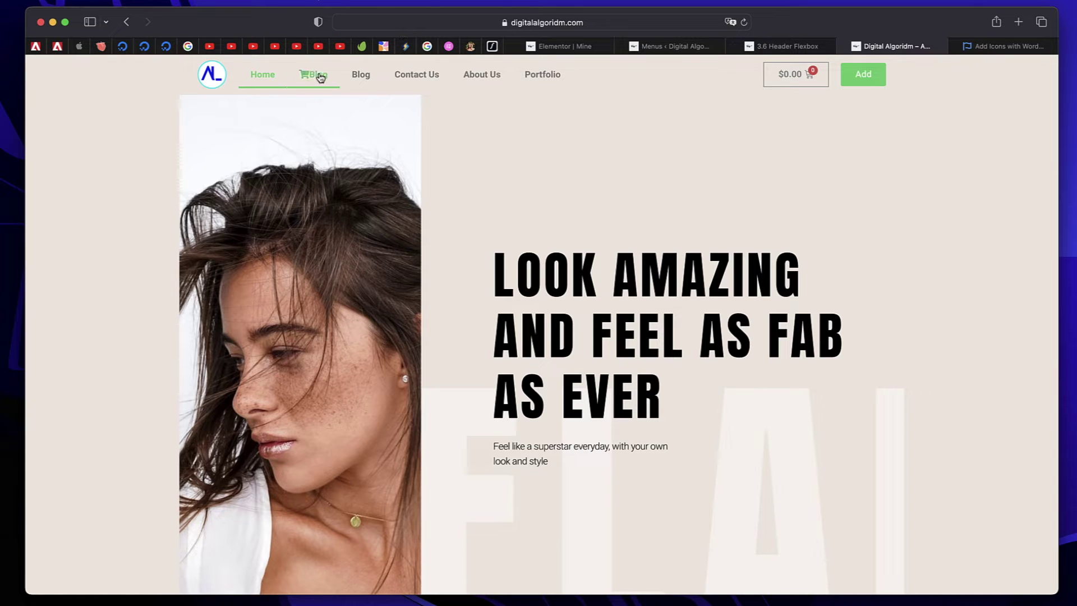
Change the Shop label to <span>Shop</span> followed by the pasted cart icon, and save the menu
{"action": "left_click", "coordinate": [670, 46]}
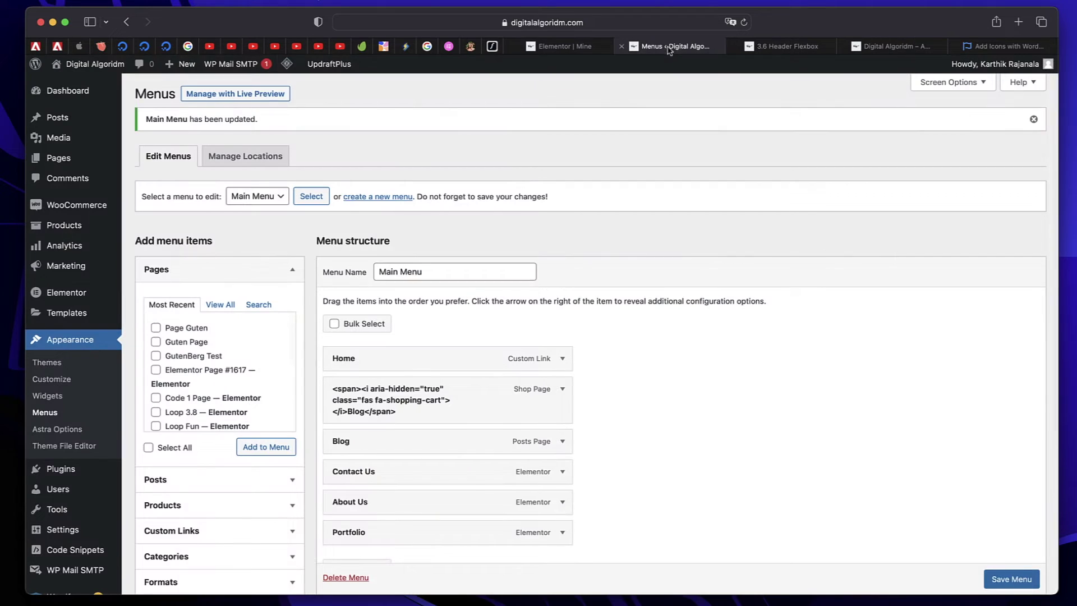
{"action": "left_click", "coordinate": [563, 387]}
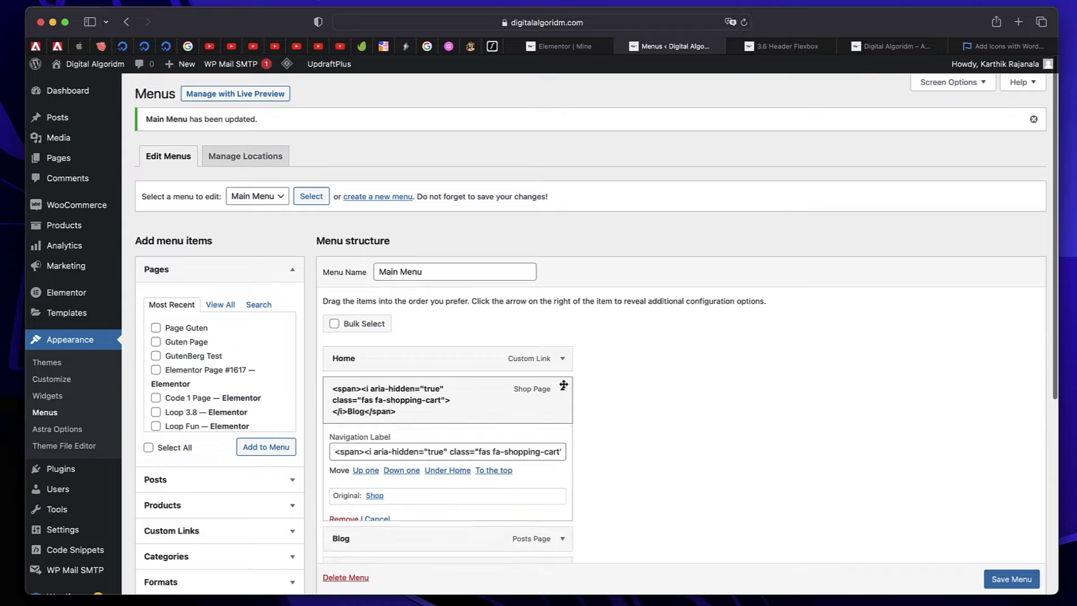
{"action": "triple_click", "coordinate": [474, 451]}
{"action": "key", "text": "BackSpace"}
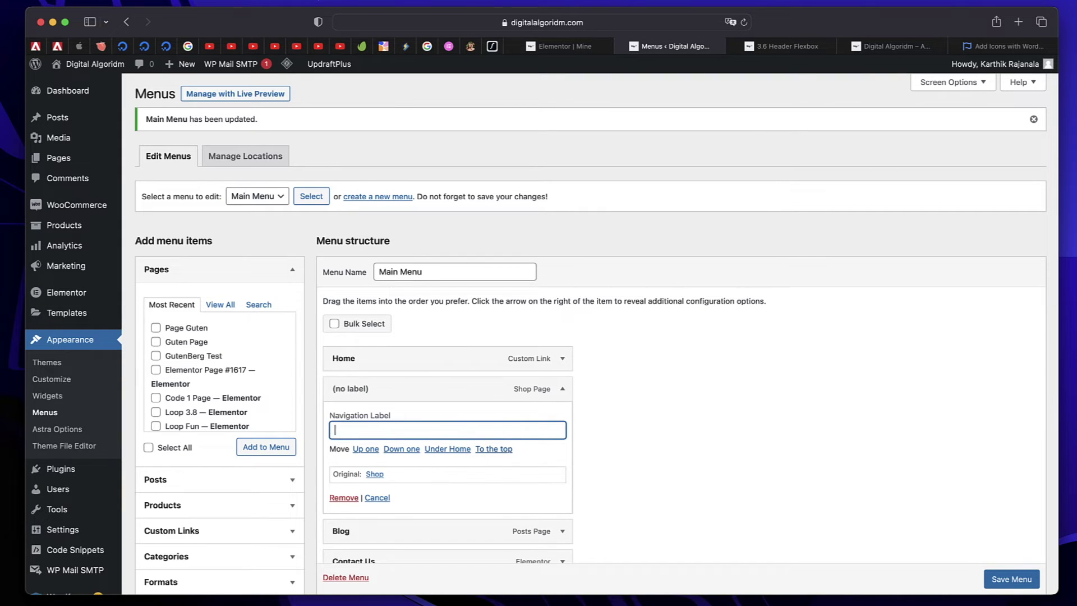
{"action": "type", "text": "<>span"}
{"action": "type", "text": "<."}
{"action": "type", "text": "/span>"}
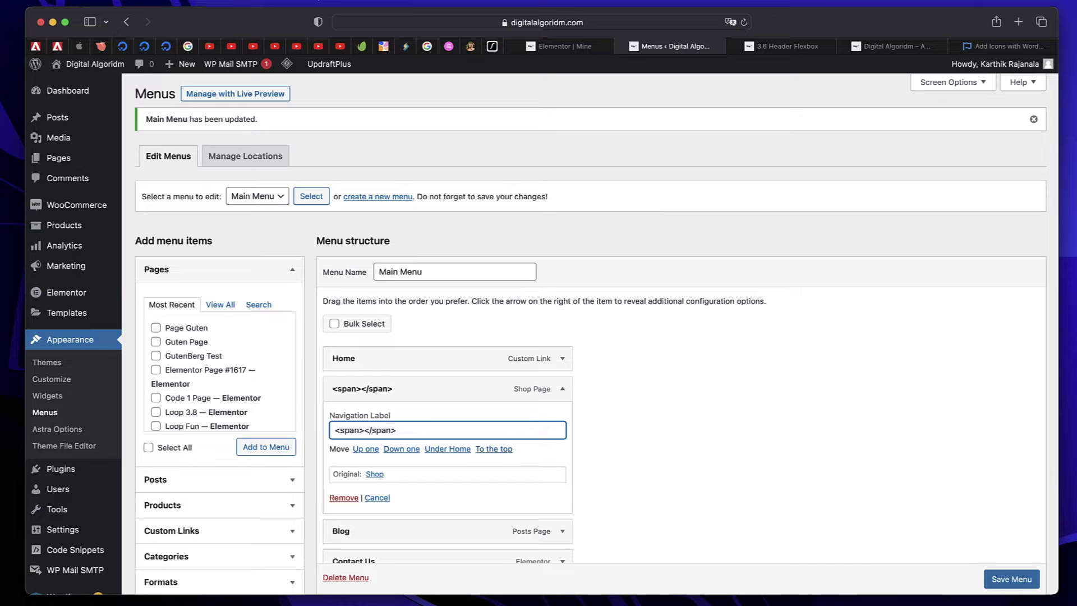
{"action": "key", "text": "super+v"}
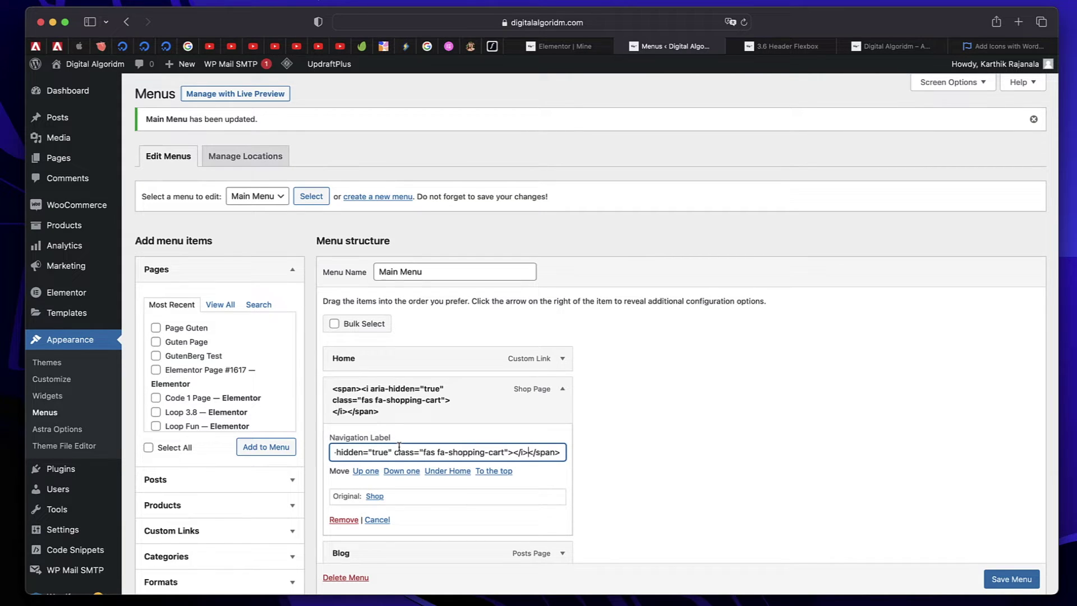
{"action": "key", "text": "super+z"}
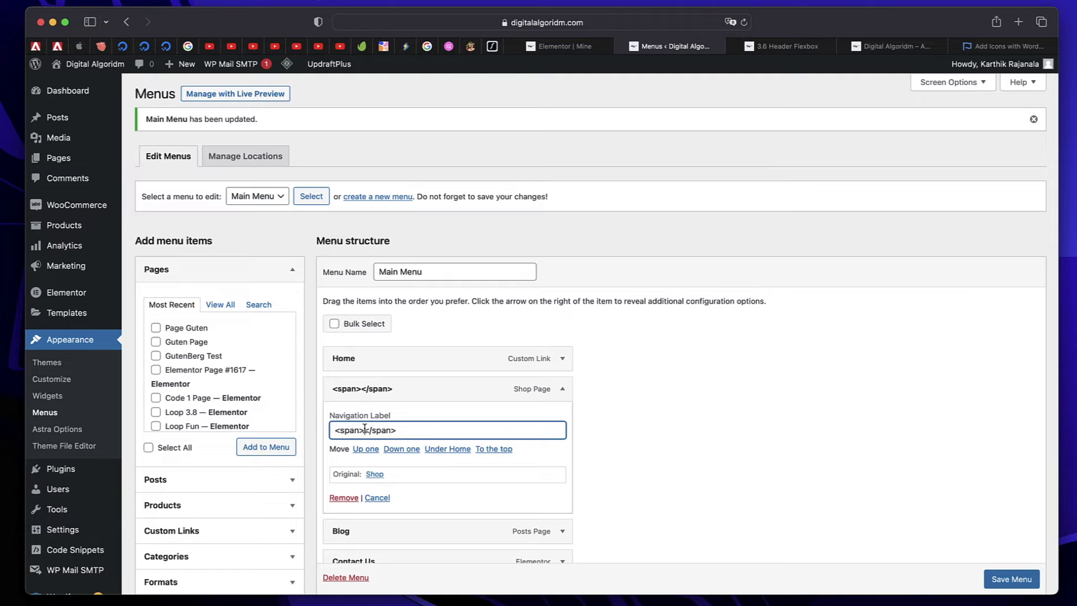
{"action": "type", "text": "Shop"}
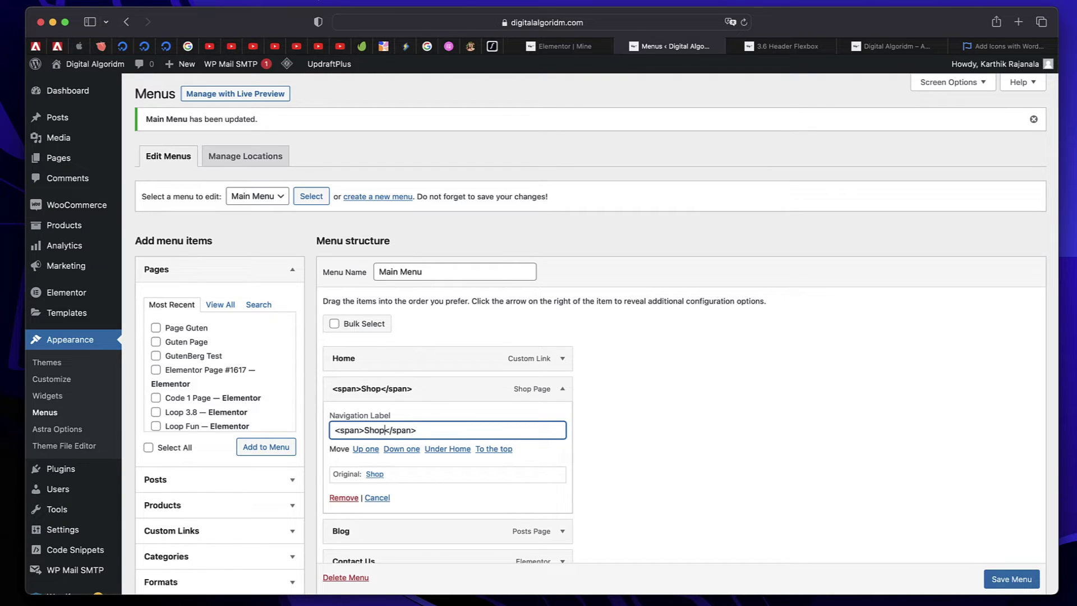
{"action": "type", "text": "<i aria-hidden=\"true\" class=\"fas fa-shopping-cart\"></i>"}
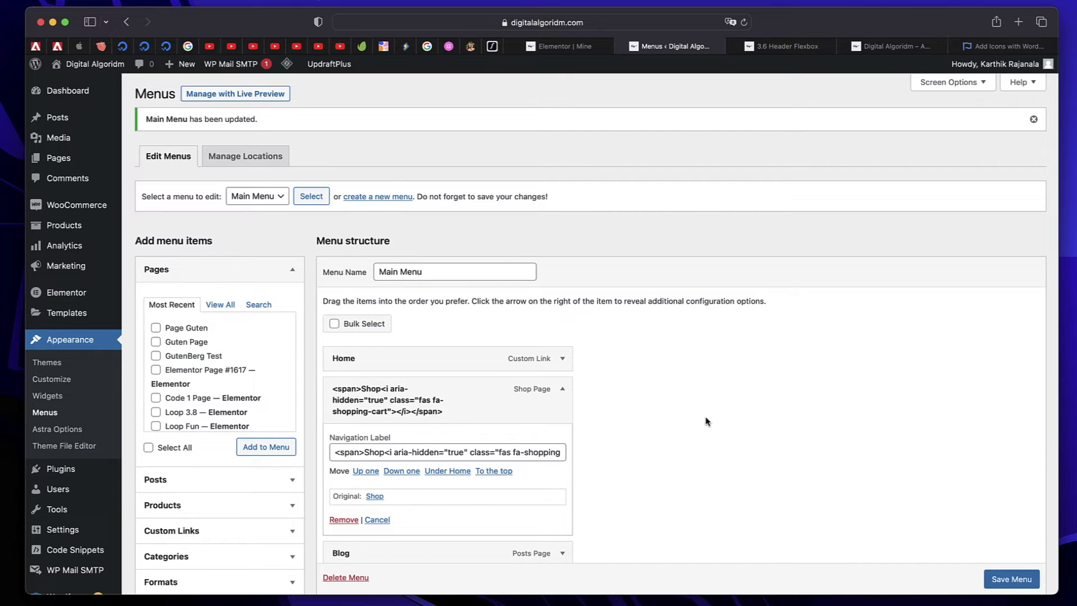
{"action": "left_click", "coordinate": [1028, 580]}
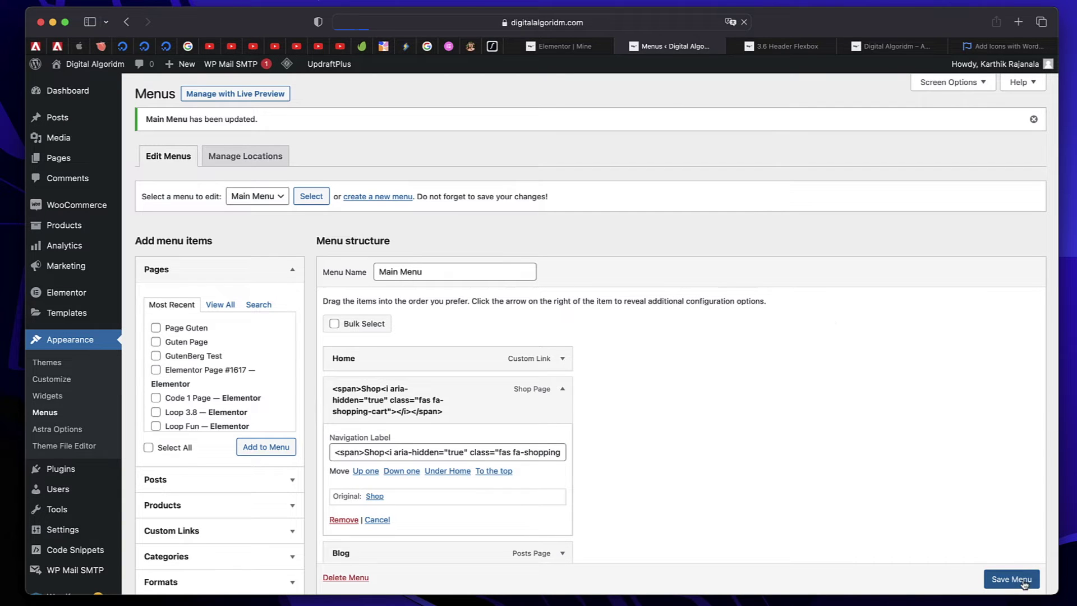
Reload the live homepage to see Shop followed by its cart icon
{"action": "left_click", "coordinate": [793, 46]}
{"action": "left_click", "coordinate": [891, 46]}
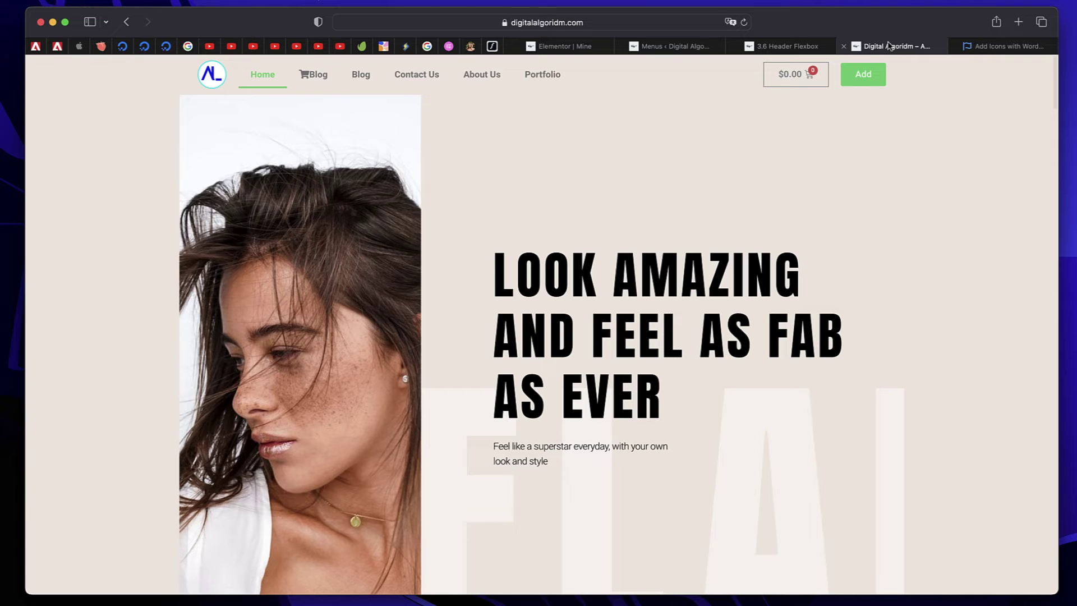
{"action": "left_click", "coordinate": [745, 24]}
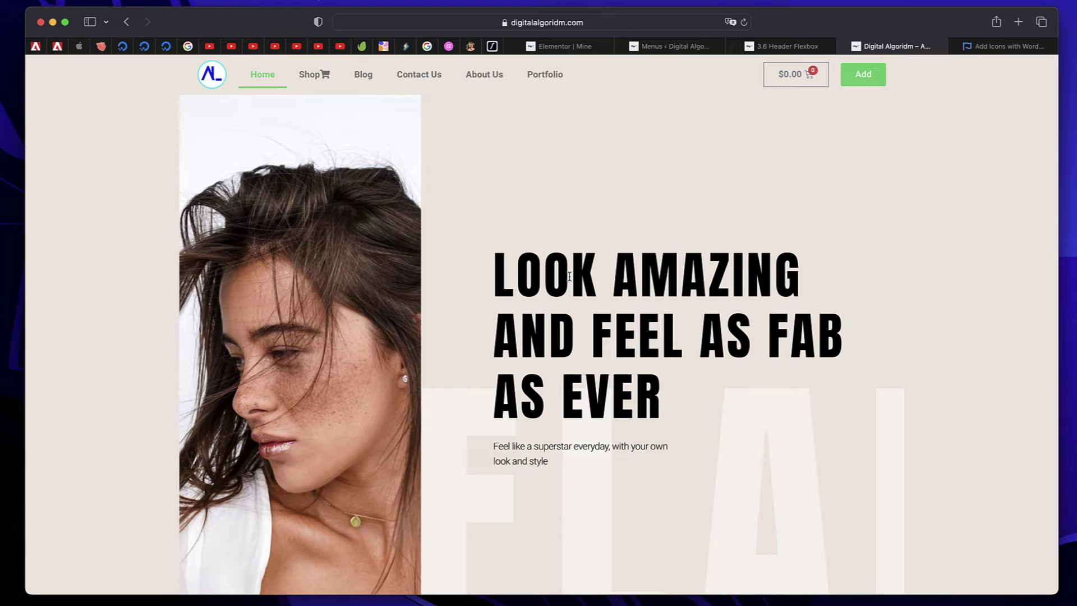
Back in the menu editor, expand the Custom Links section
{"action": "left_click", "coordinate": [697, 45]}
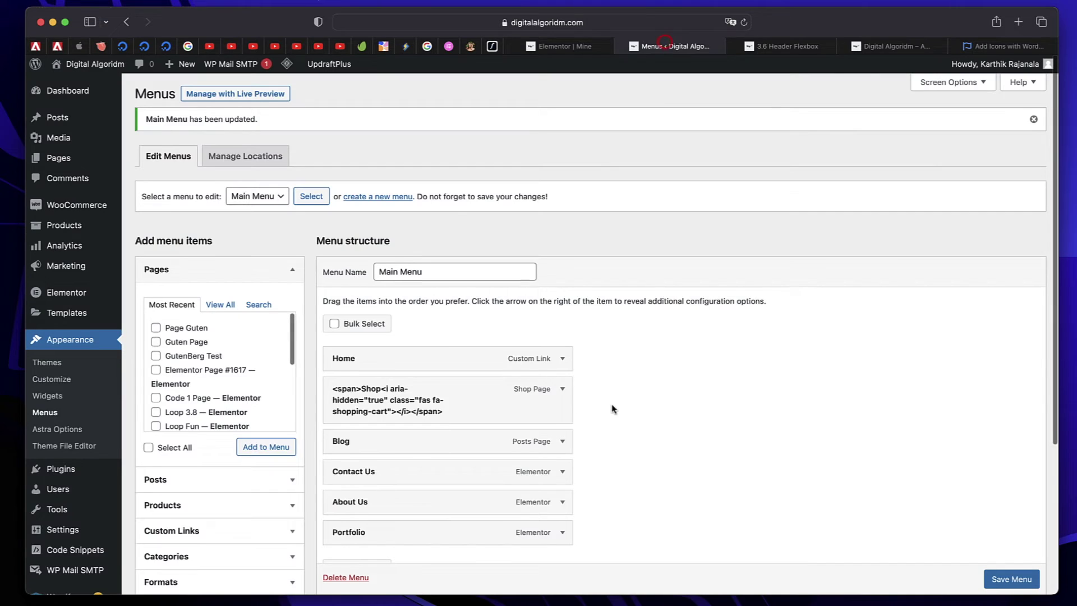
{"action": "scroll", "coordinate": [613, 409], "scroll_direction": "down", "scroll_amount": 3}
{"action": "scroll", "coordinate": [213, 451], "scroll_direction": "down", "scroll_amount": 1}
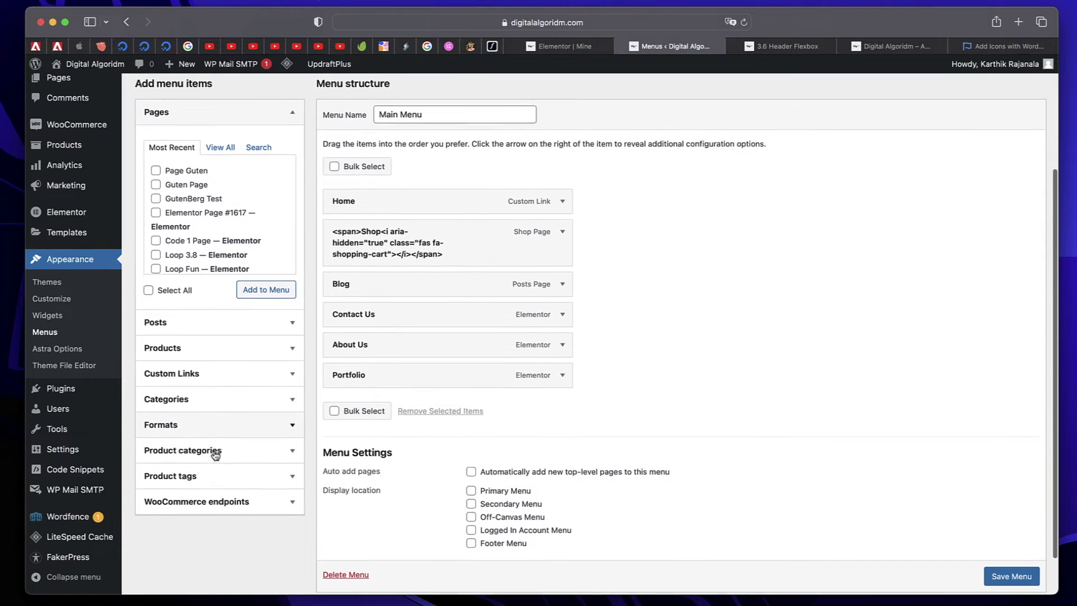
{"action": "left_click", "coordinate": [229, 379]}
Set the custom link URL to '#' and paste the cart icon markup as link text
{"action": "left_click", "coordinate": [241, 223]}
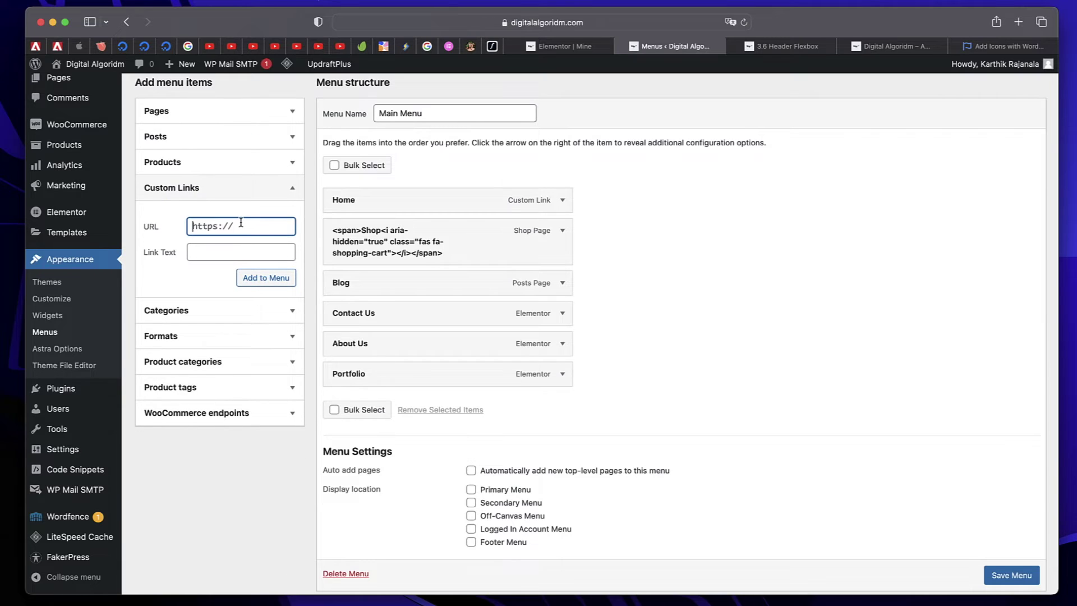
{"action": "key", "text": "super+a"}
{"action": "type", "text": "#"}
{"action": "left_click", "coordinate": [233, 252]}
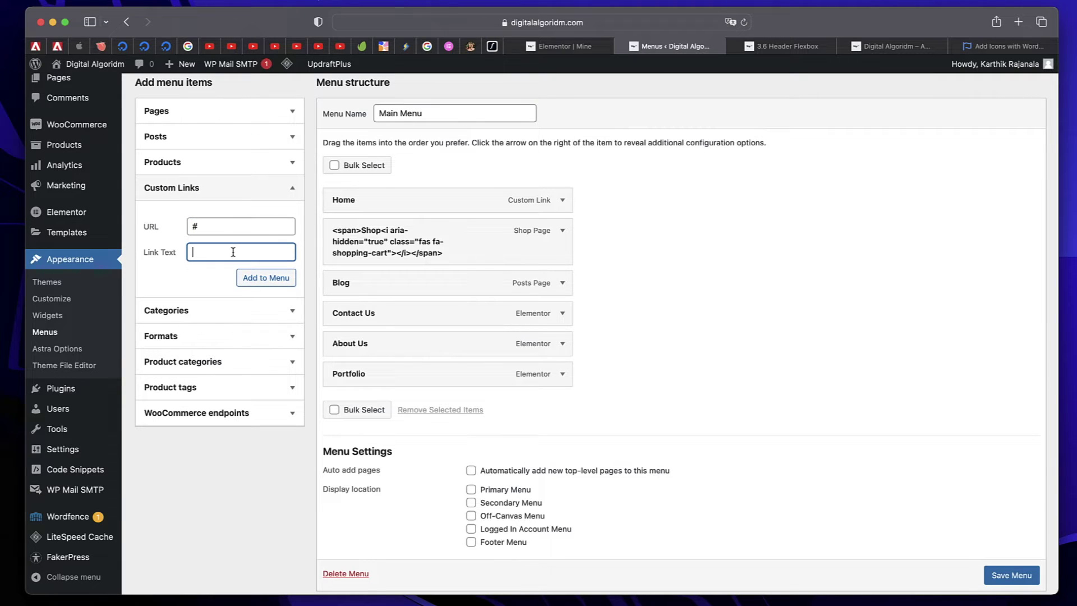
{"action": "type", "text": "<i aria-hidden=\"true\" class=\"fas fa-shopping-cart\"></i>"}
In Elementor, swap the icon widget's icon to sort-amount-down
{"action": "left_click", "coordinate": [577, 46]}
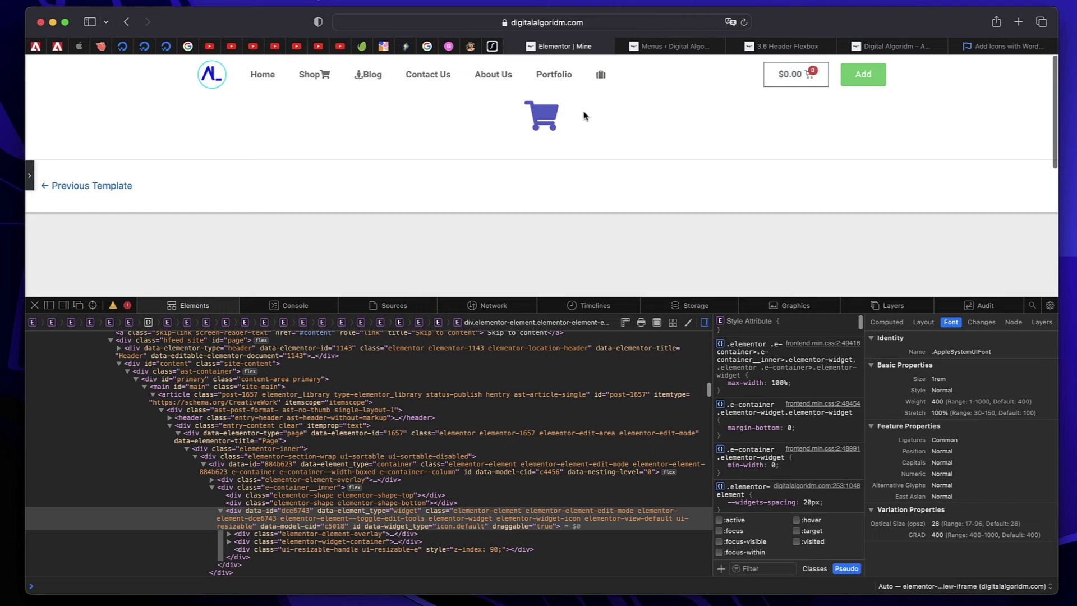
{"action": "left_click", "coordinate": [583, 116]}
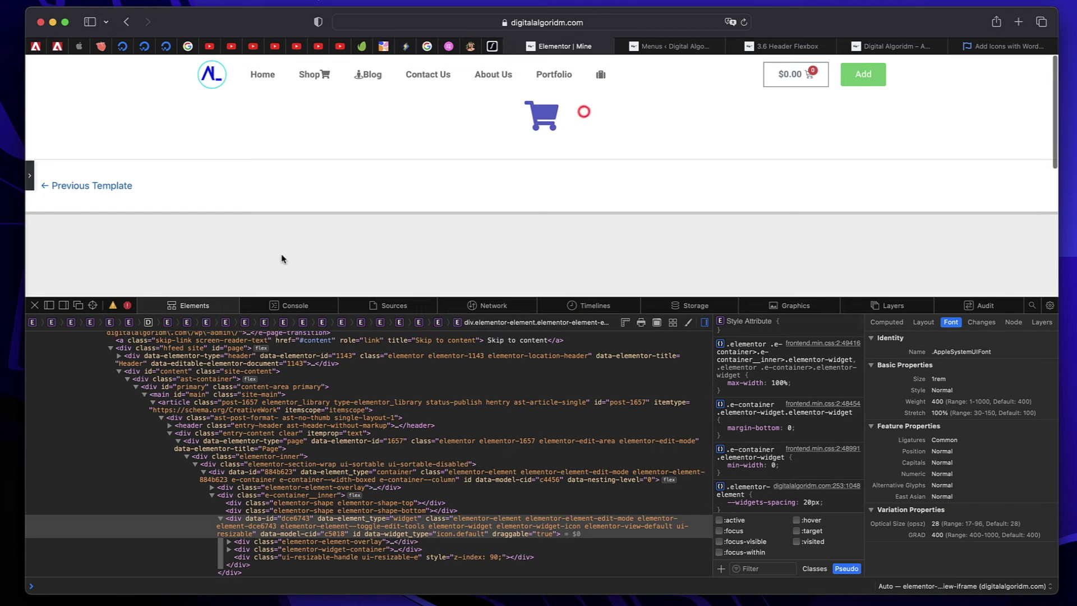
{"action": "left_click", "coordinate": [34, 306]}
{"action": "left_click", "coordinate": [33, 333]}
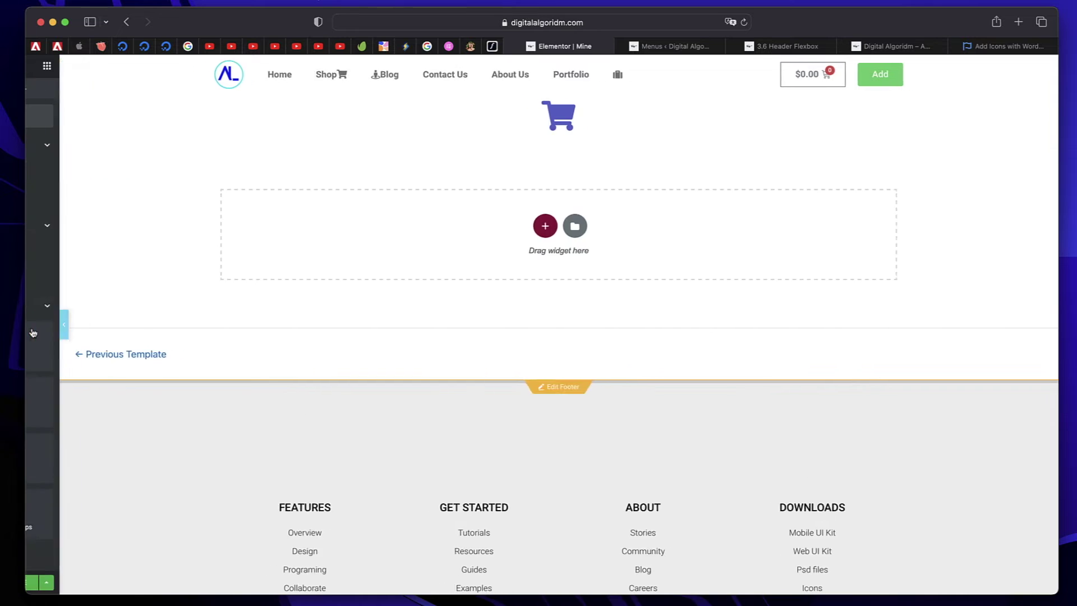
{"action": "left_click", "coordinate": [606, 128]}
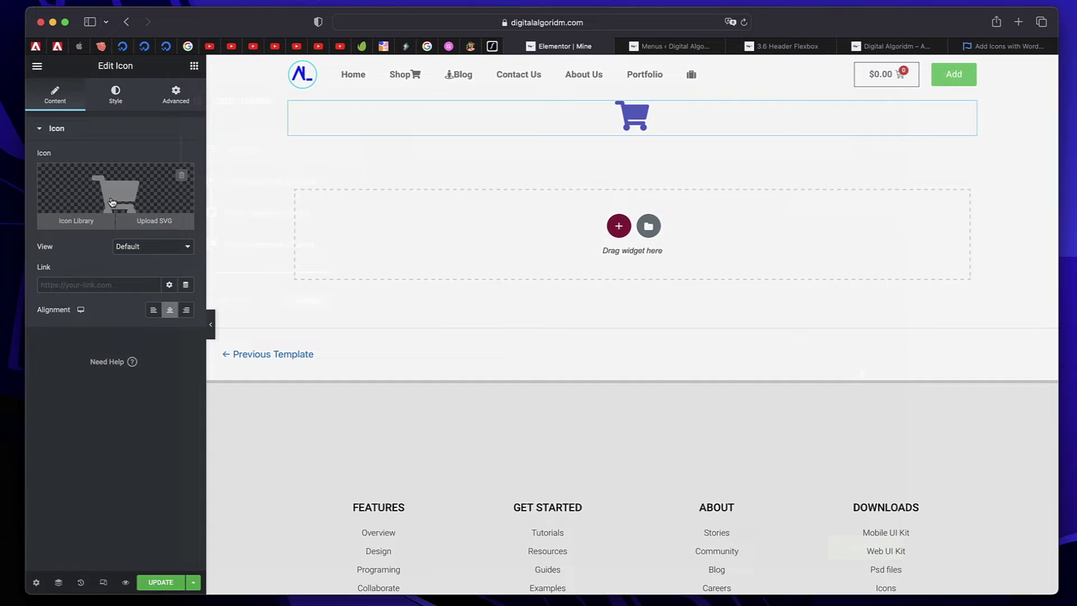
{"action": "left_click", "coordinate": [116, 196]}
{"action": "scroll", "coordinate": [443, 373], "scroll_direction": "down", "scroll_amount": 3}
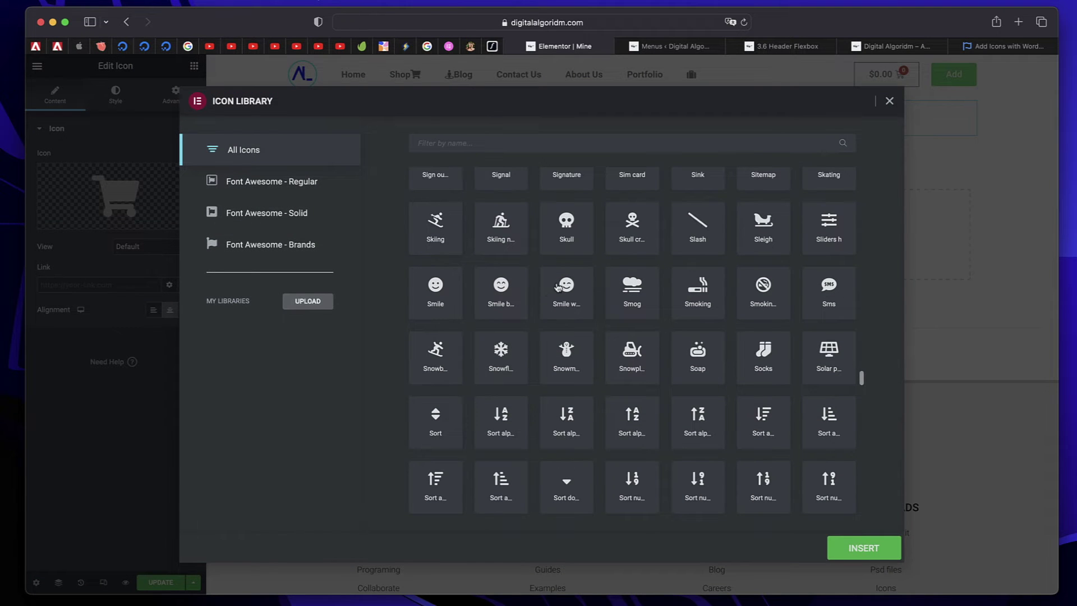
{"action": "scroll", "coordinate": [558, 287], "scroll_direction": "down", "scroll_amount": 4}
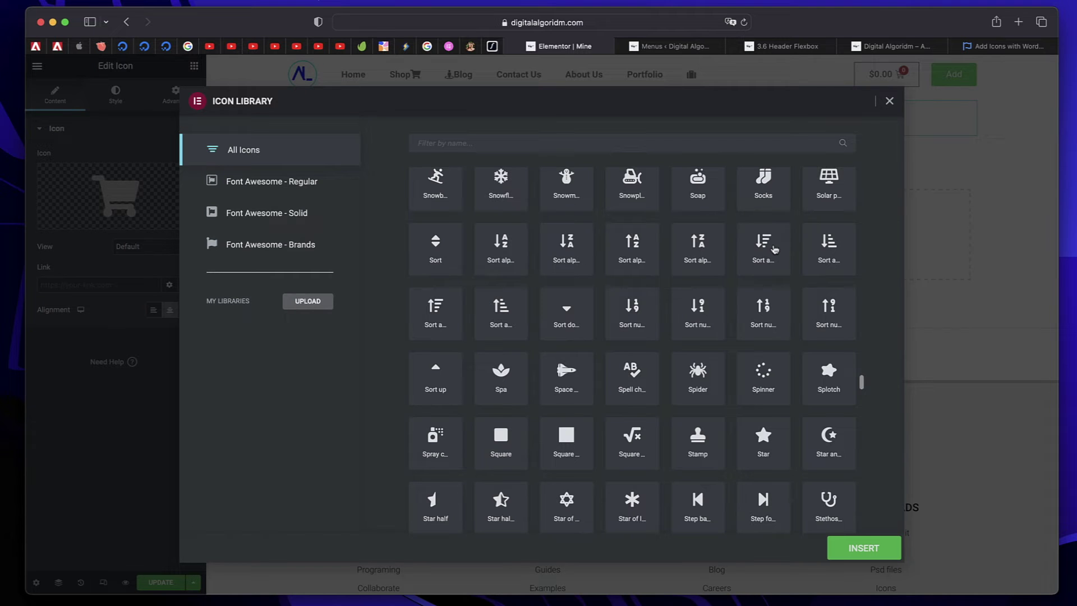
{"action": "left_click", "coordinate": [775, 250]}
{"action": "left_click", "coordinate": [857, 546]}
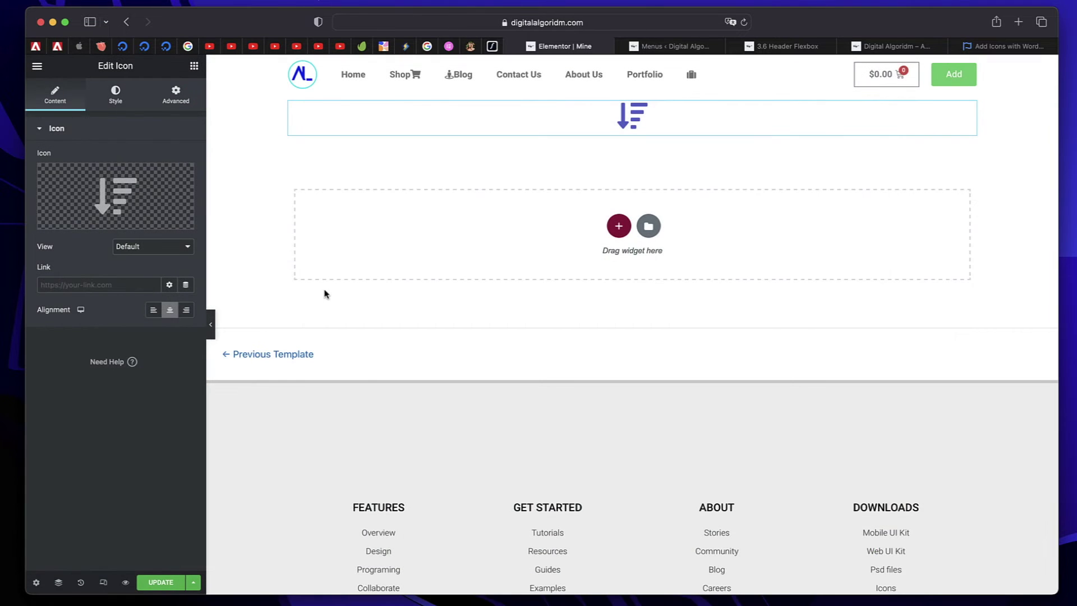
Inspect the sort icon in the preview and copy its element's HTML
{"action": "left_click", "coordinate": [210, 325]}
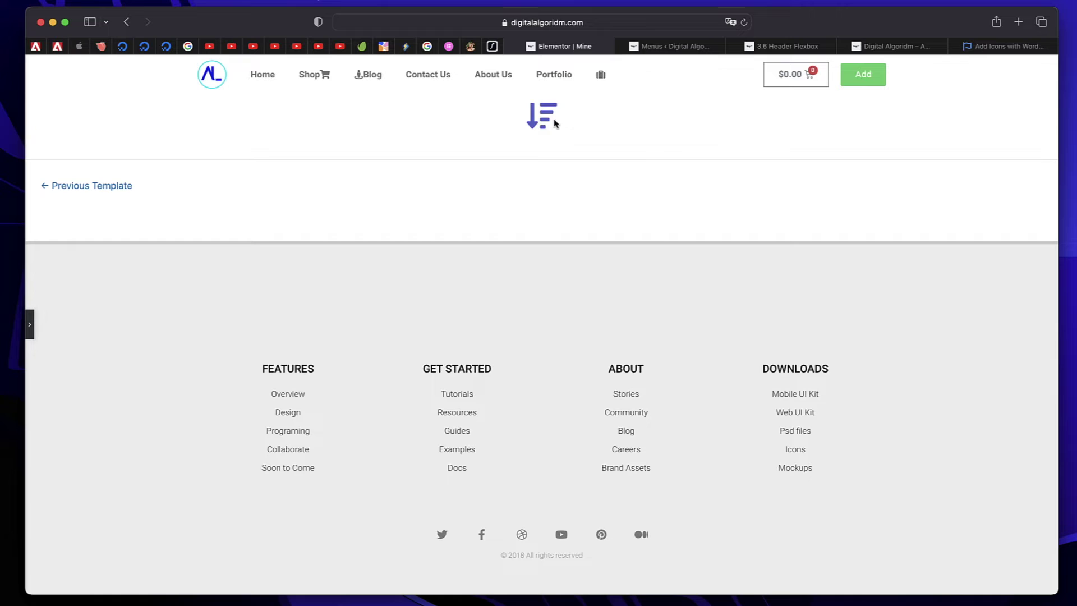
{"action": "right_click", "coordinate": [538, 119]}
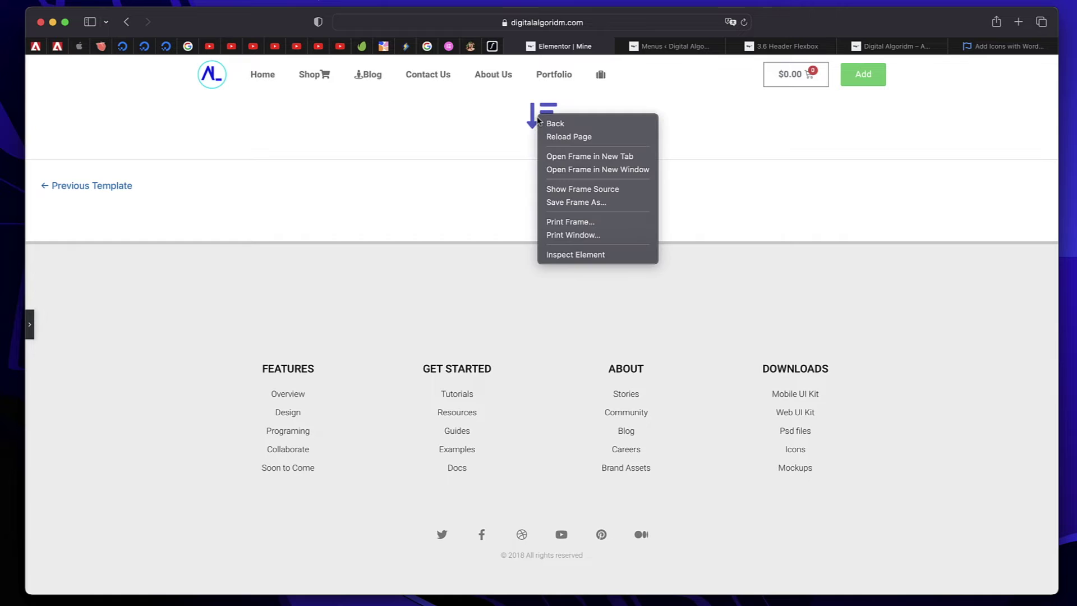
{"action": "left_click", "coordinate": [566, 253]}
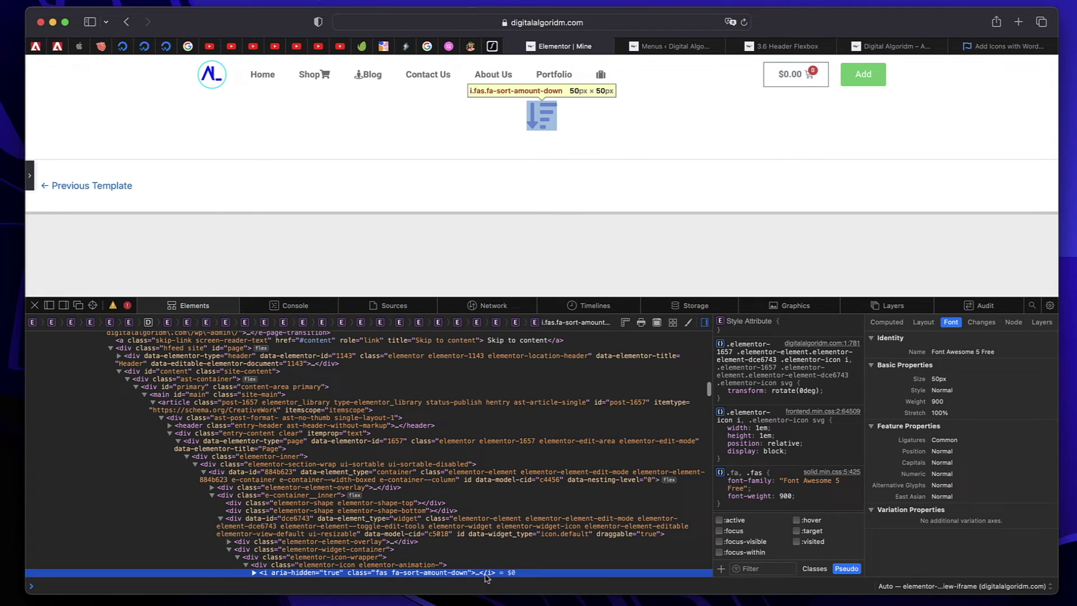
{"action": "right_click", "coordinate": [485, 573]}
{"action": "mouse_move", "coordinate": [505, 446]}
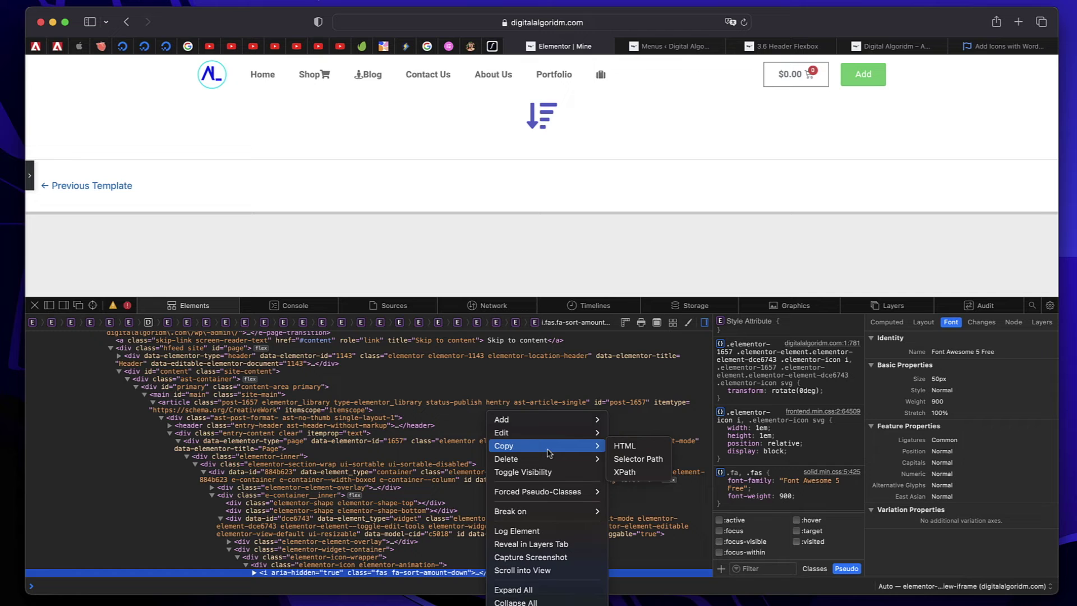
{"action": "left_click", "coordinate": [628, 446]}
{"action": "left_click", "coordinate": [670, 46]}
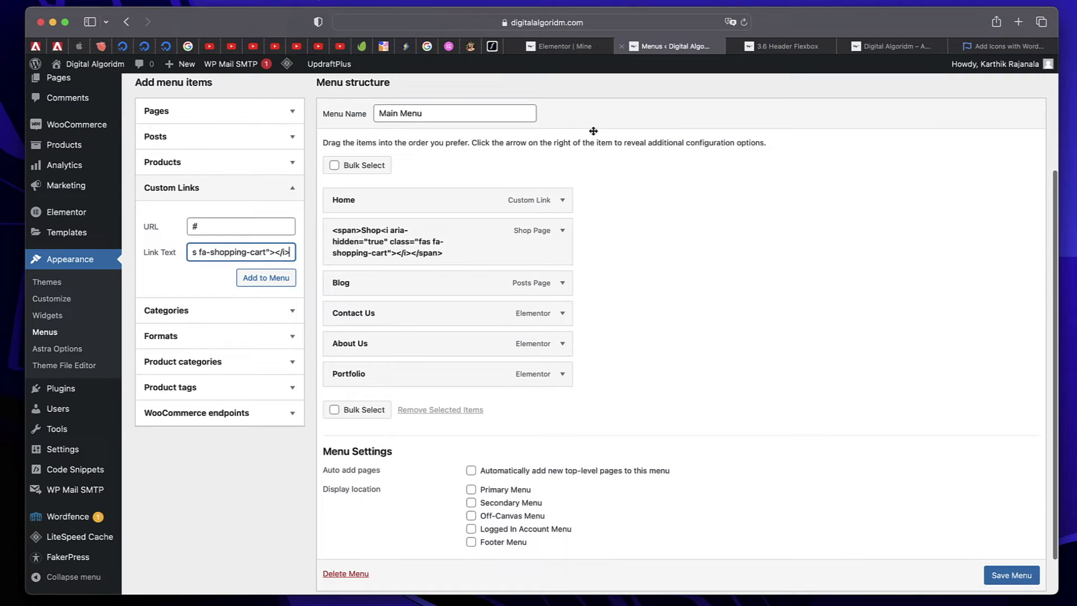
Replace the link text with the fa-sort-amount-down <i> markup, add it to Main Menu, and save
{"action": "triple_click", "coordinate": [244, 254]}
{"action": "key", "text": "BackSpace"}
{"action": "key", "text": "cmd+v"}
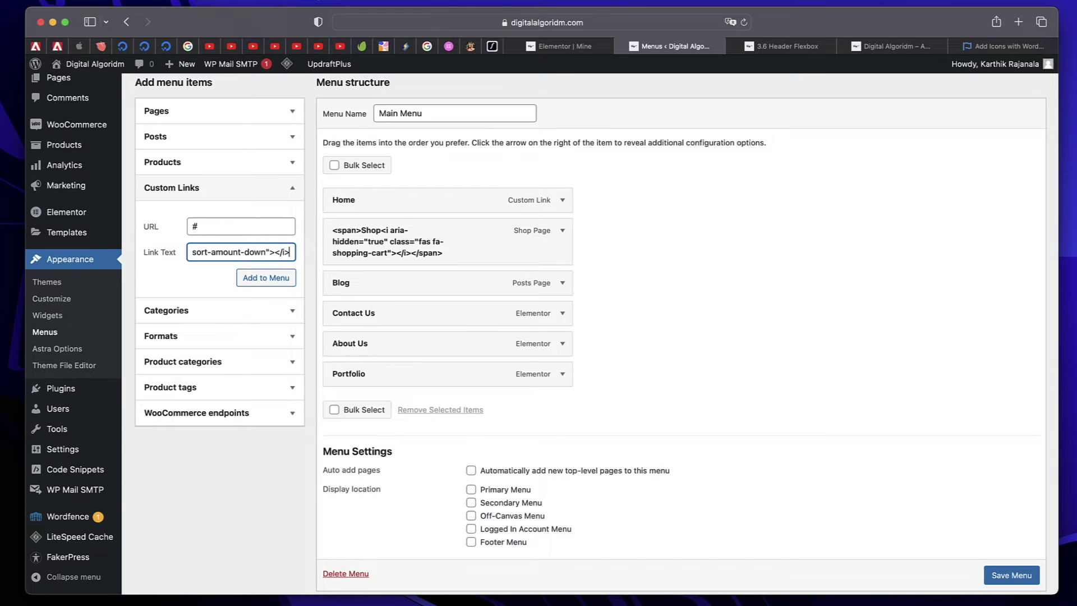
{"action": "left_click", "coordinate": [260, 279]}
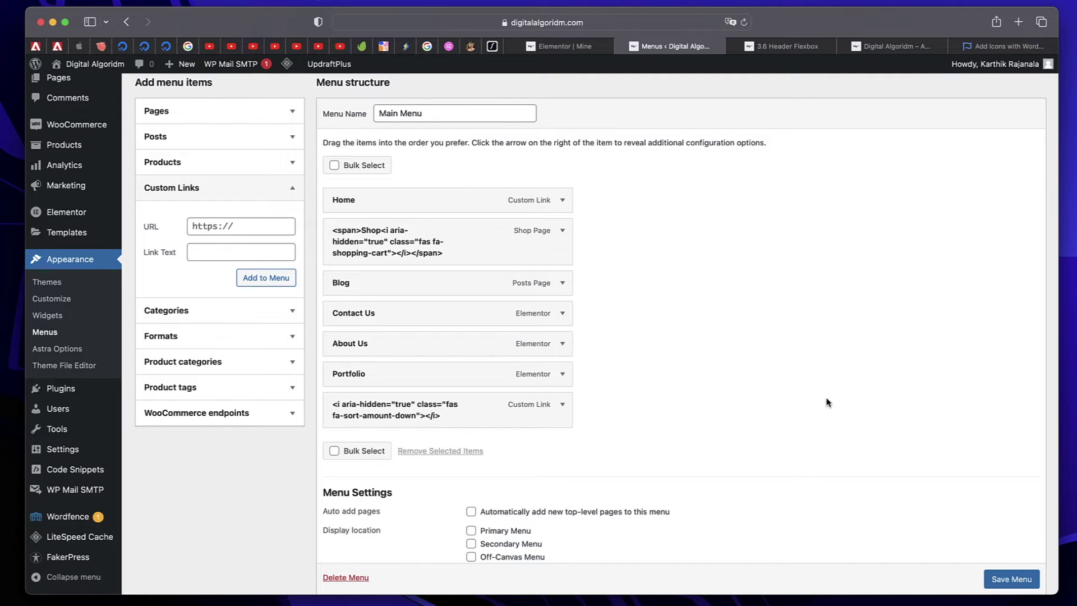
{"action": "left_click", "coordinate": [1005, 579]}
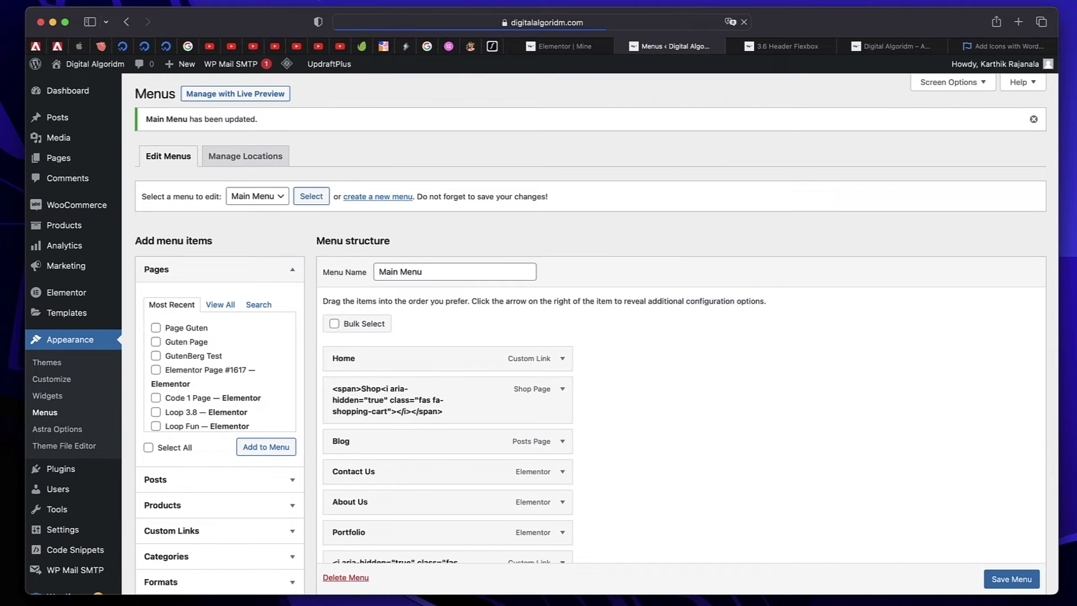
Reload the live homepage to show the sort icon after Portfolio in the header
{"action": "left_click", "coordinate": [900, 46]}
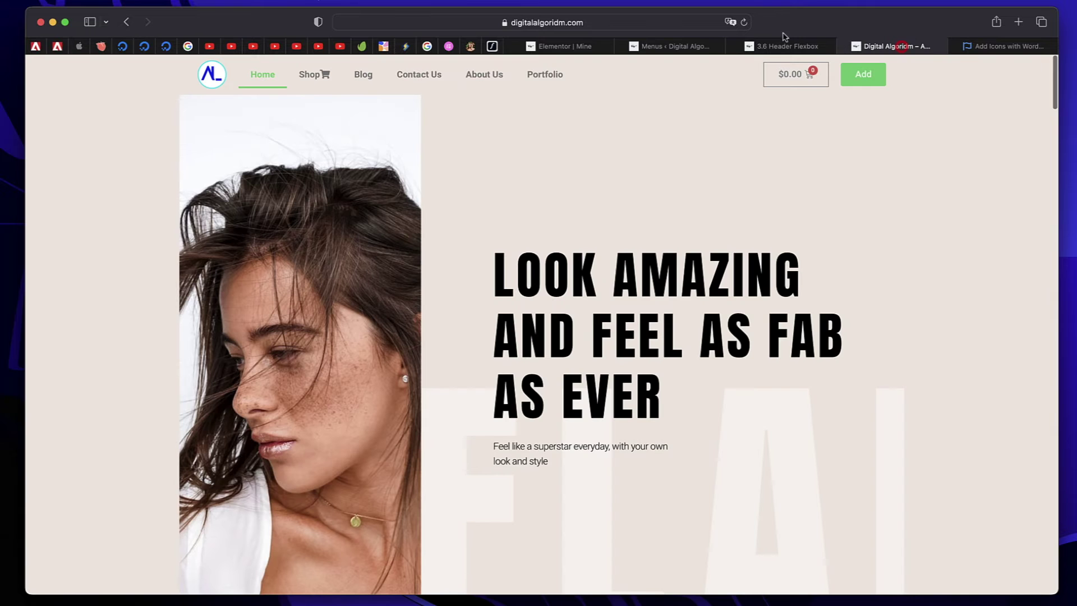
{"action": "left_click", "coordinate": [744, 22]}
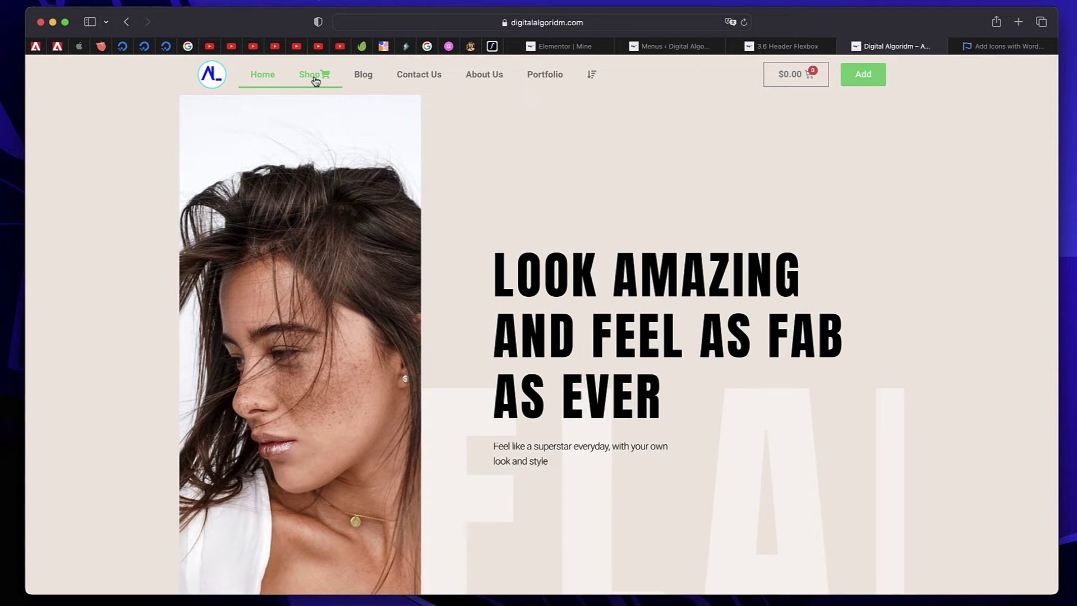
Add 'Shop' before the closing span in the Shop item's Navigation Label and save the menu
{"action": "left_click", "coordinate": [698, 46]}
{"action": "scroll", "coordinate": [561, 393], "scroll_direction": "down", "scroll_amount": 2}
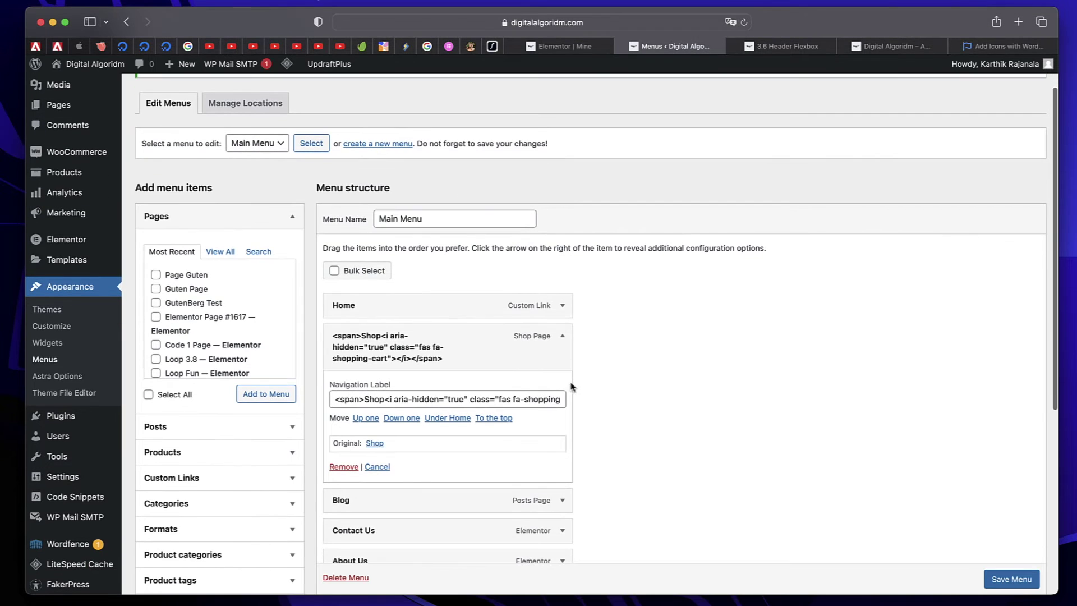
{"action": "left_click", "coordinate": [518, 398]}
{"action": "left_click", "coordinate": [384, 399]}
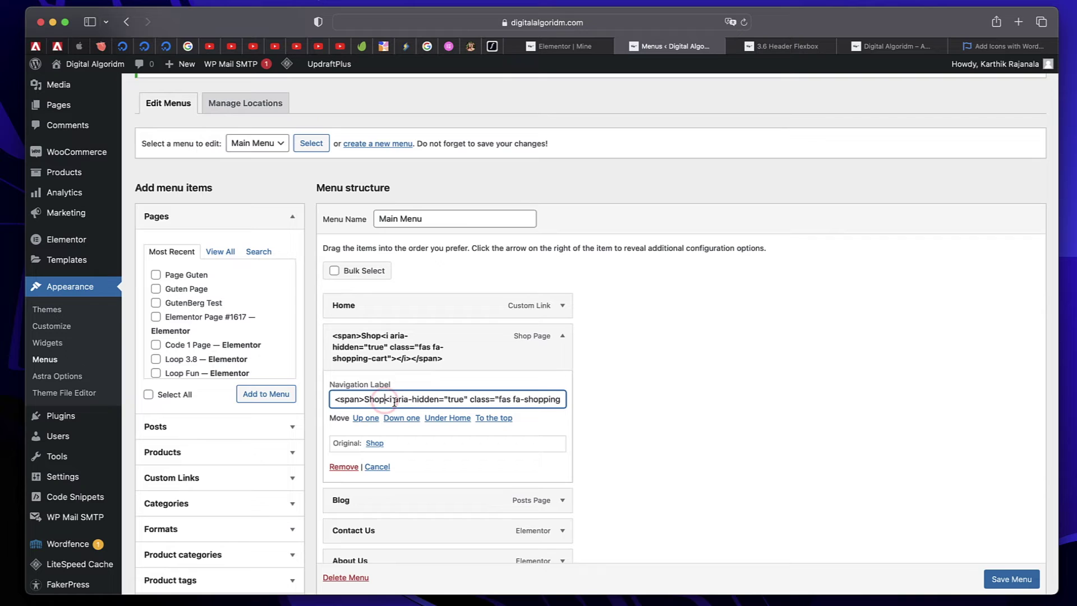
{"action": "key", "text": "super+Right"}
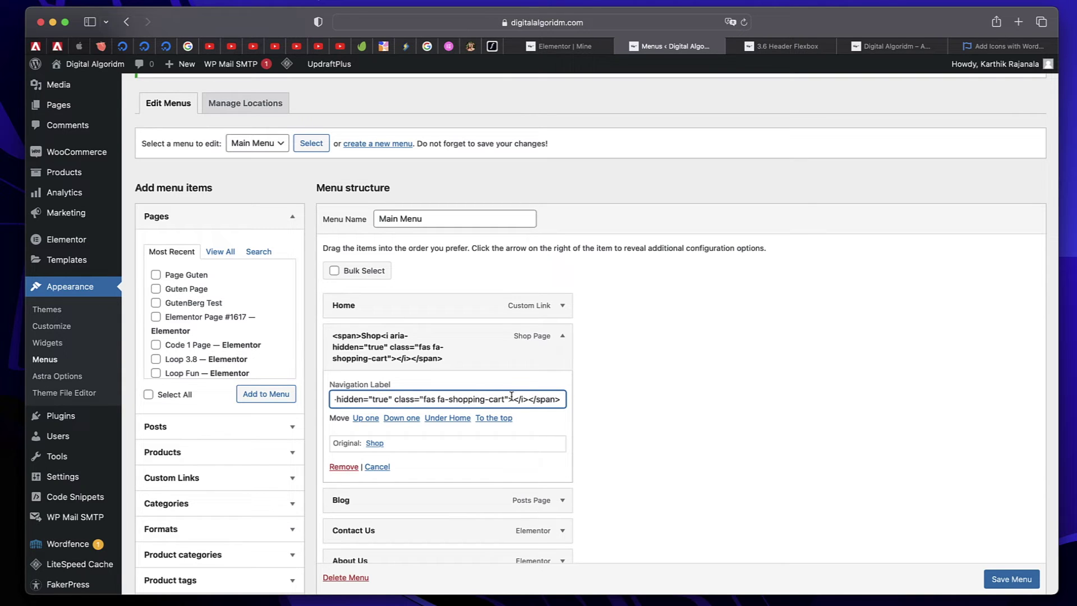
{"action": "left_click", "coordinate": [528, 399]}
{"action": "type", "text": "Shop"}
{"action": "left_click", "coordinate": [1011, 579]}
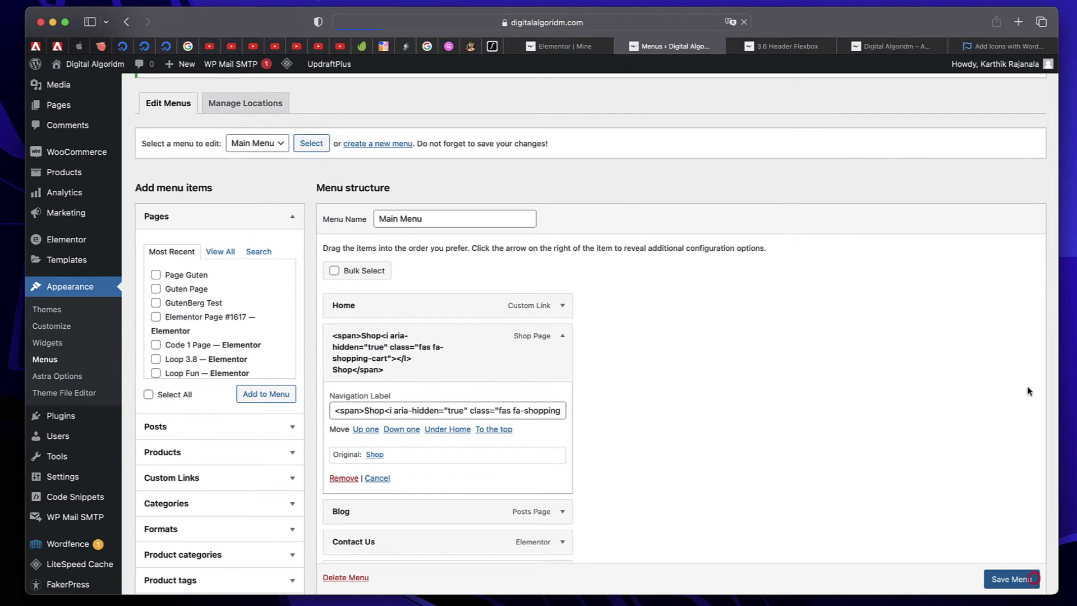
Reload the live homepage to check the updated Shop item, then return to the menu editor
{"action": "left_click", "coordinate": [898, 47]}
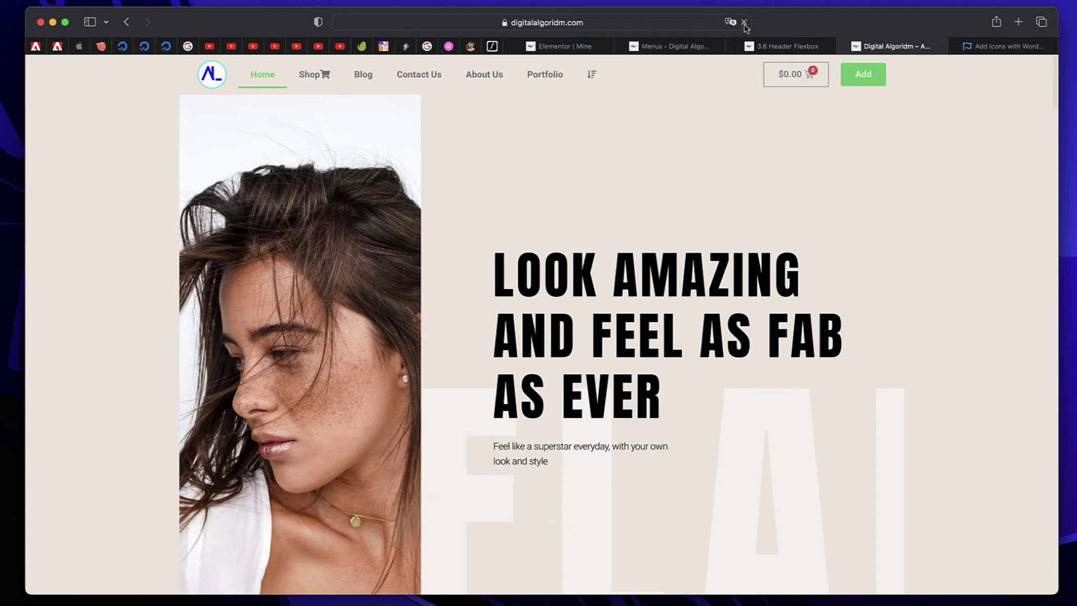
{"action": "left_click", "coordinate": [744, 22]}
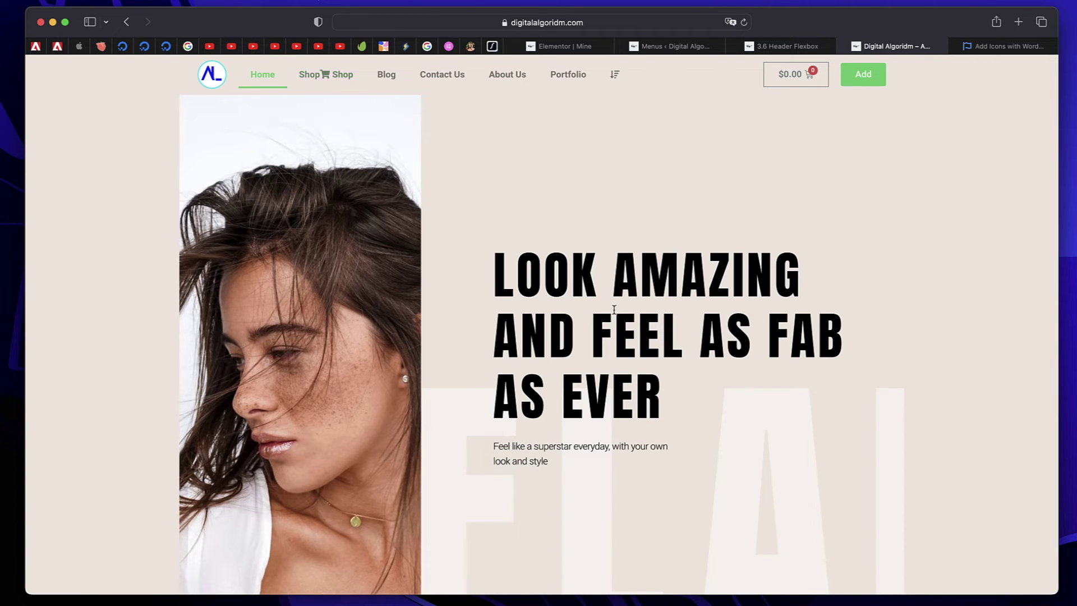
{"action": "left_click", "coordinate": [803, 47]}
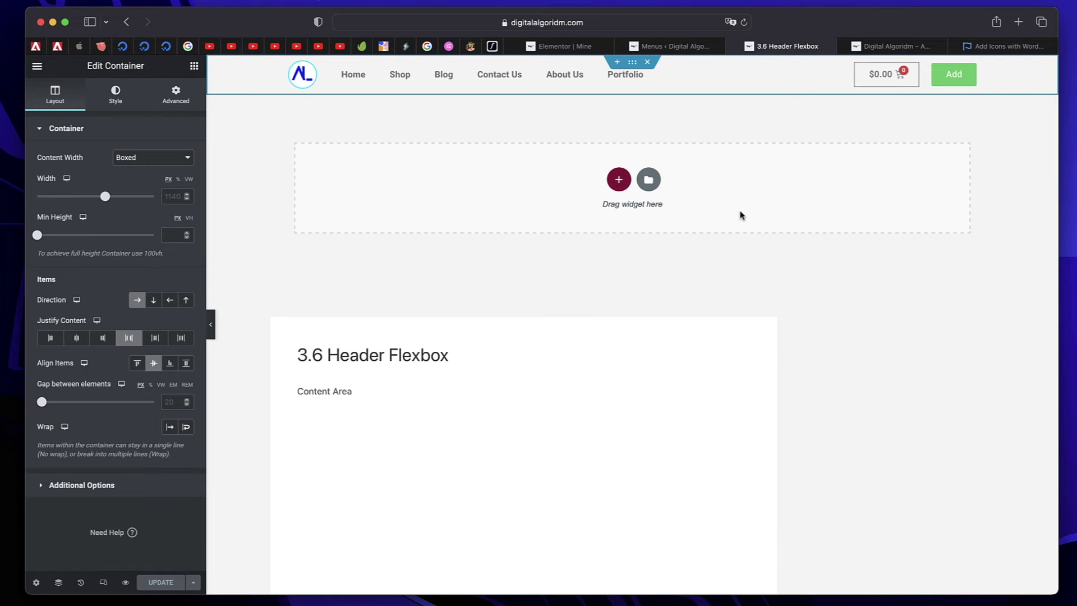
{"action": "left_click", "coordinate": [680, 49]}
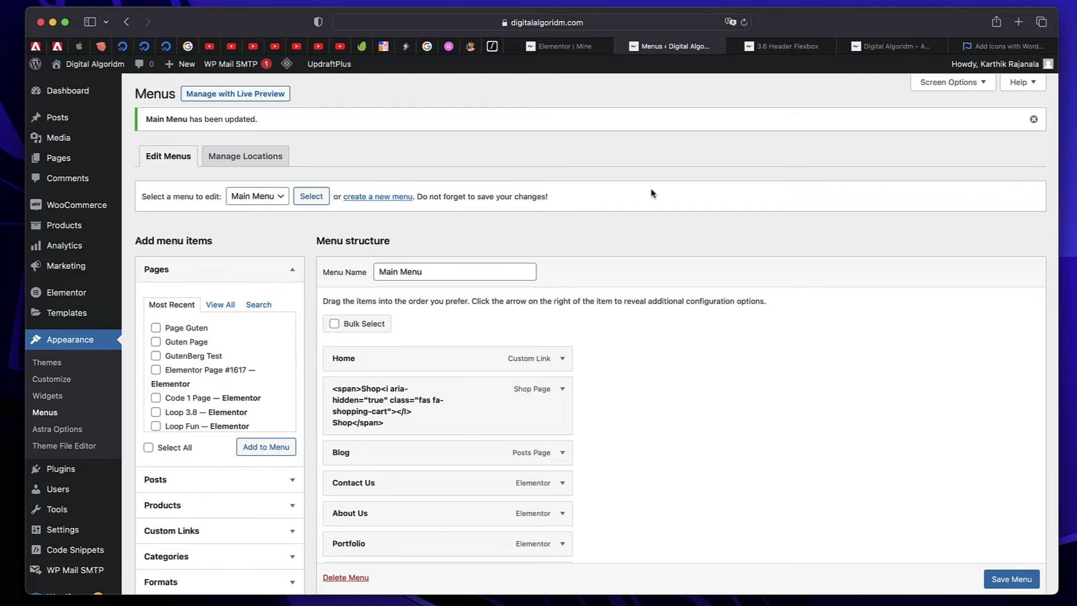
Find the active Font Awesome plugin in the Installed Plugins list and highlight its name
{"action": "left_click", "coordinate": [74, 473]}
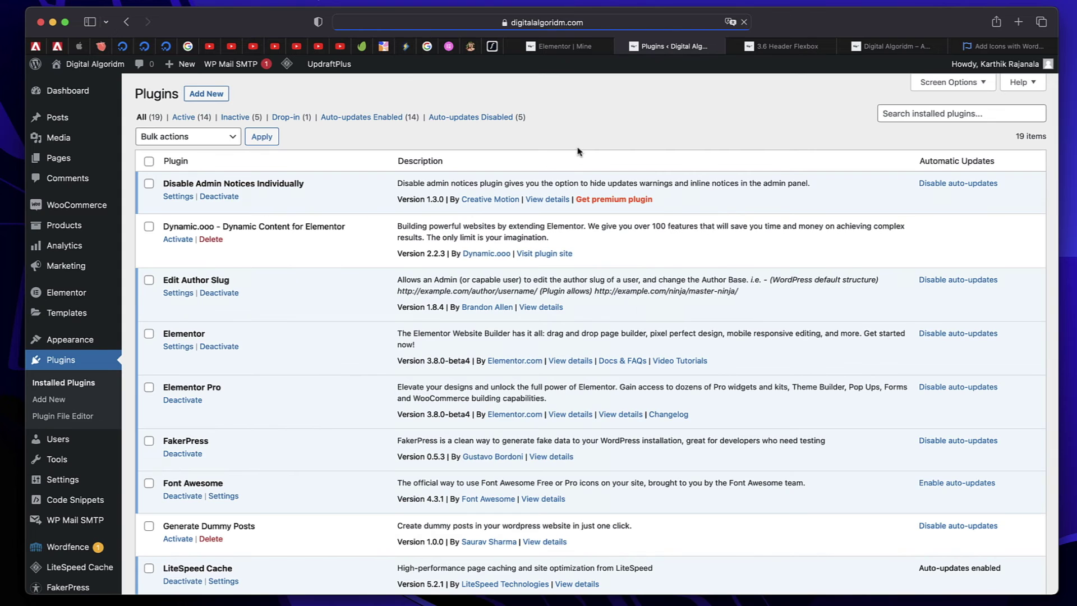
{"action": "scroll", "coordinate": [329, 217], "scroll_direction": "down", "scroll_amount": 3}
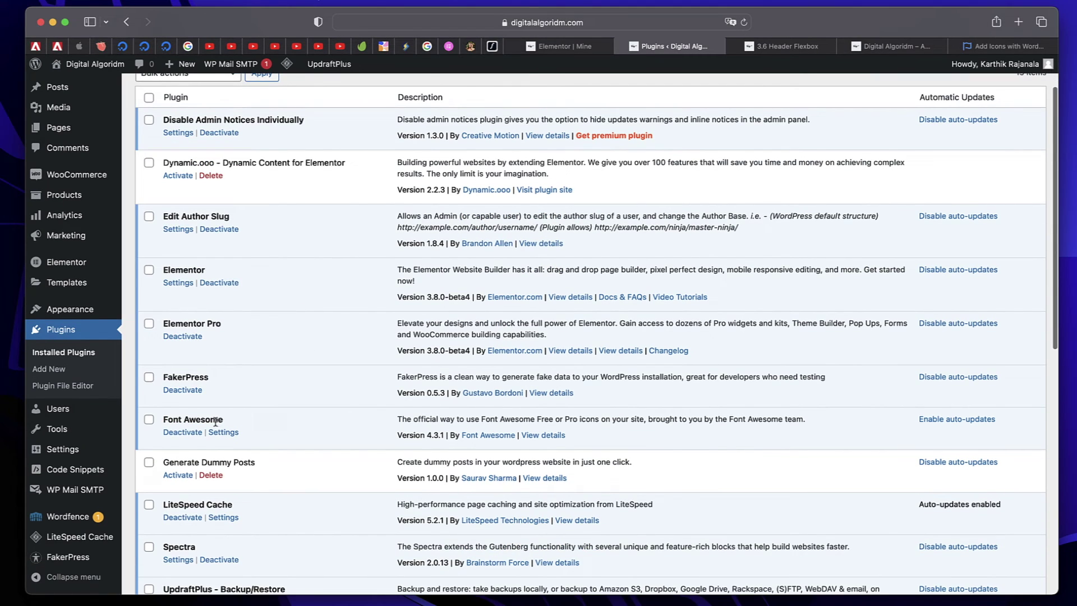
{"action": "double_click", "coordinate": [215, 420]}
{"action": "triple_click", "coordinate": [215, 421]}
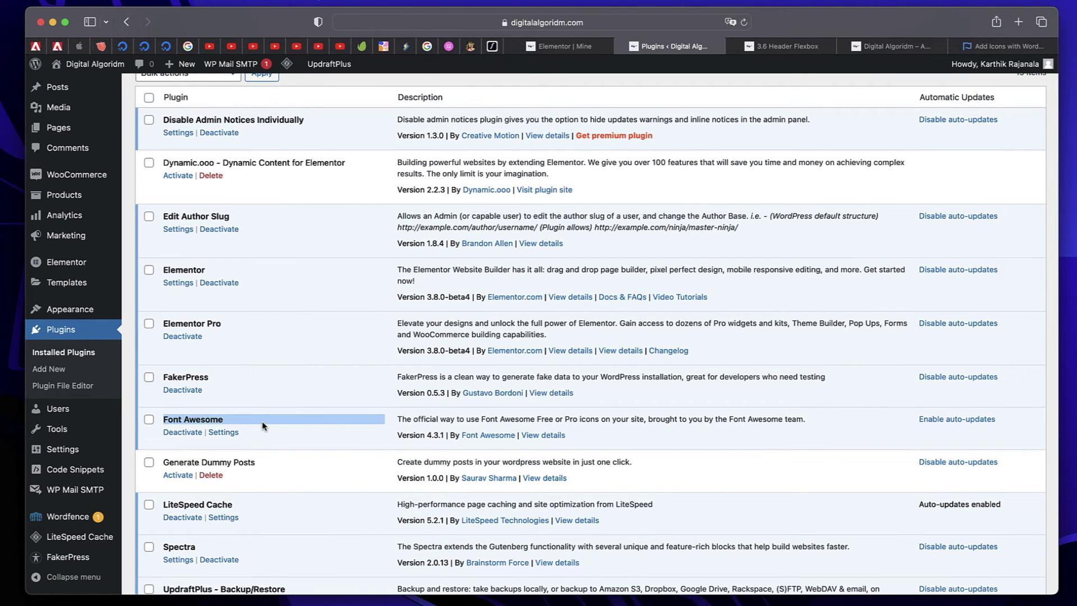
{"action": "scroll", "coordinate": [306, 310], "scroll_direction": "up", "scroll_amount": 3}
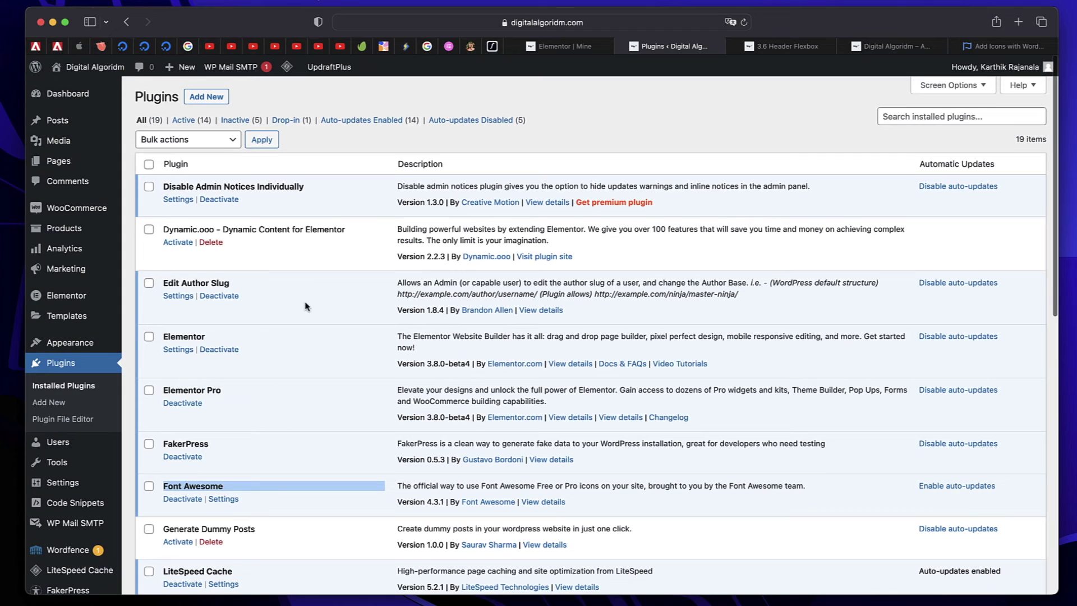
{"action": "scroll", "coordinate": [252, 457], "scroll_direction": "down", "scroll_amount": 5}
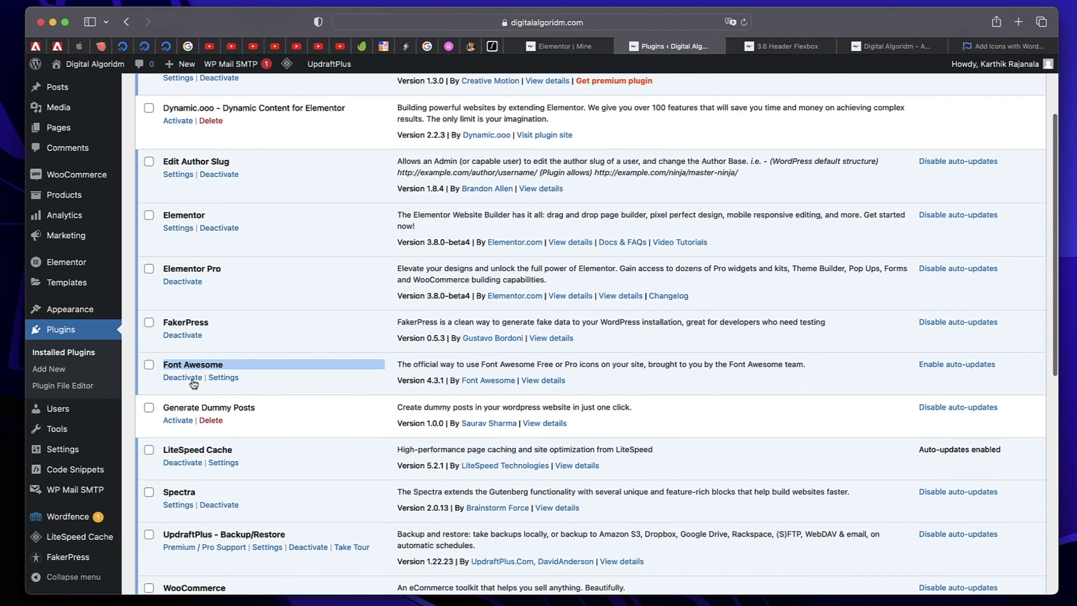
{"action": "scroll", "coordinate": [208, 362], "scroll_direction": "up", "scroll_amount": 5}
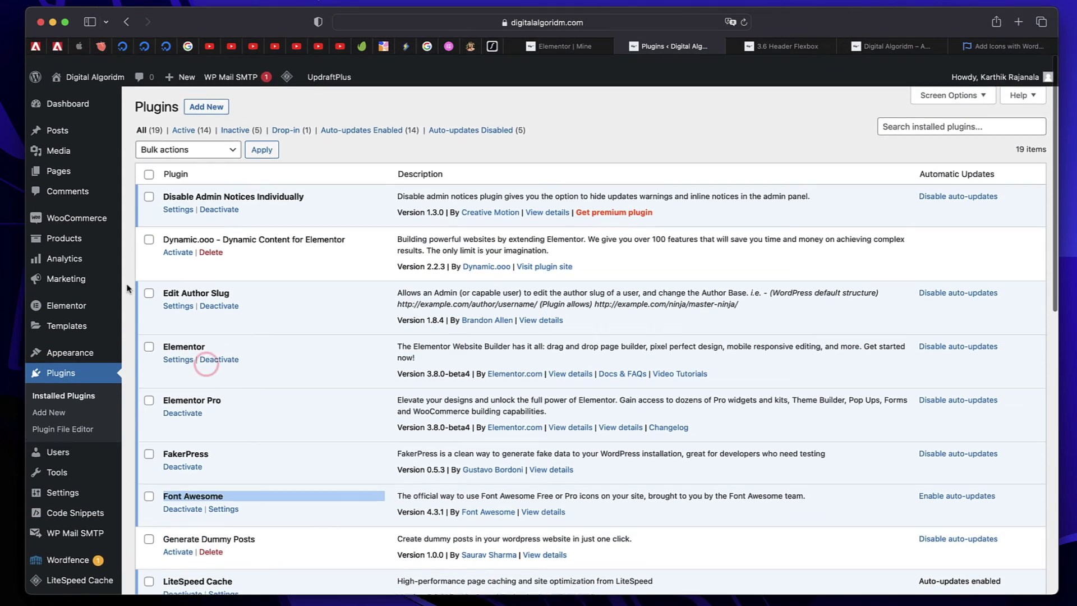
Create a new page and type 'abbna' into its first paragraph
{"action": "mouse_move", "coordinate": [107, 158]}
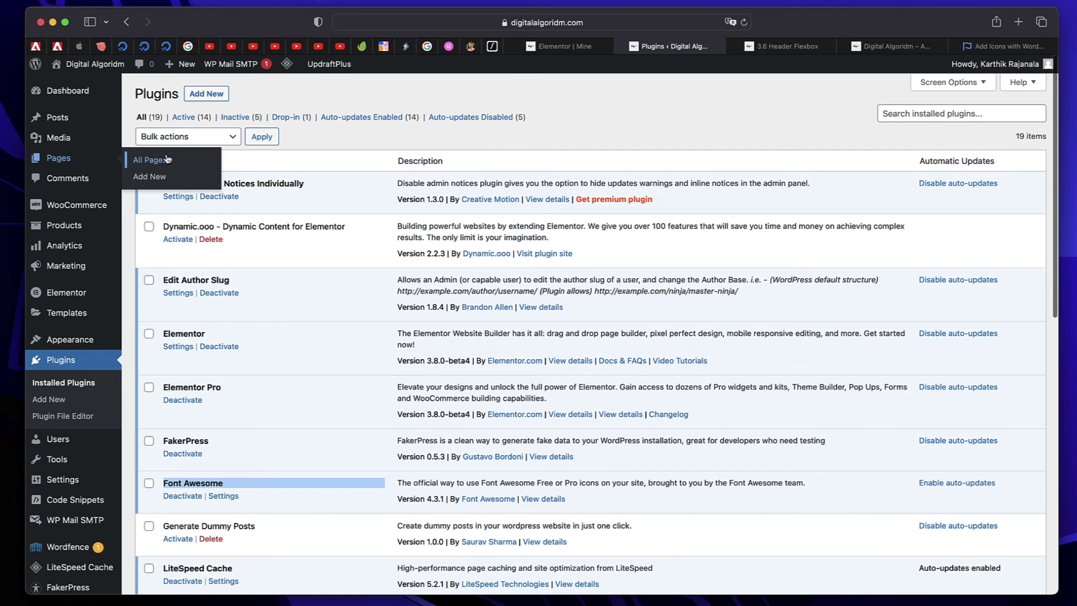
{"action": "left_click", "coordinate": [150, 176]}
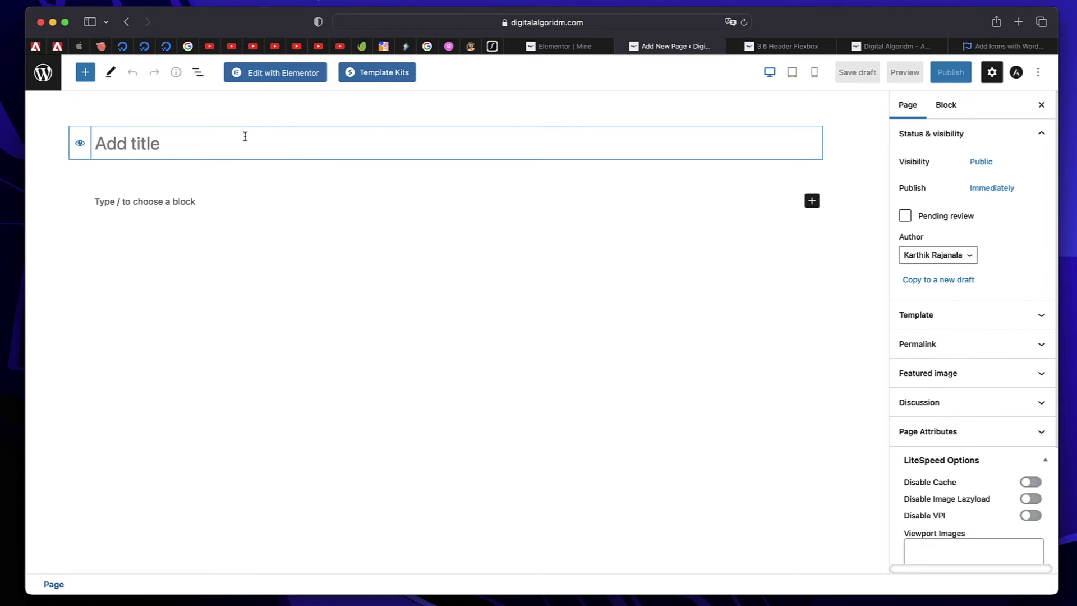
{"action": "left_click", "coordinate": [253, 203]}
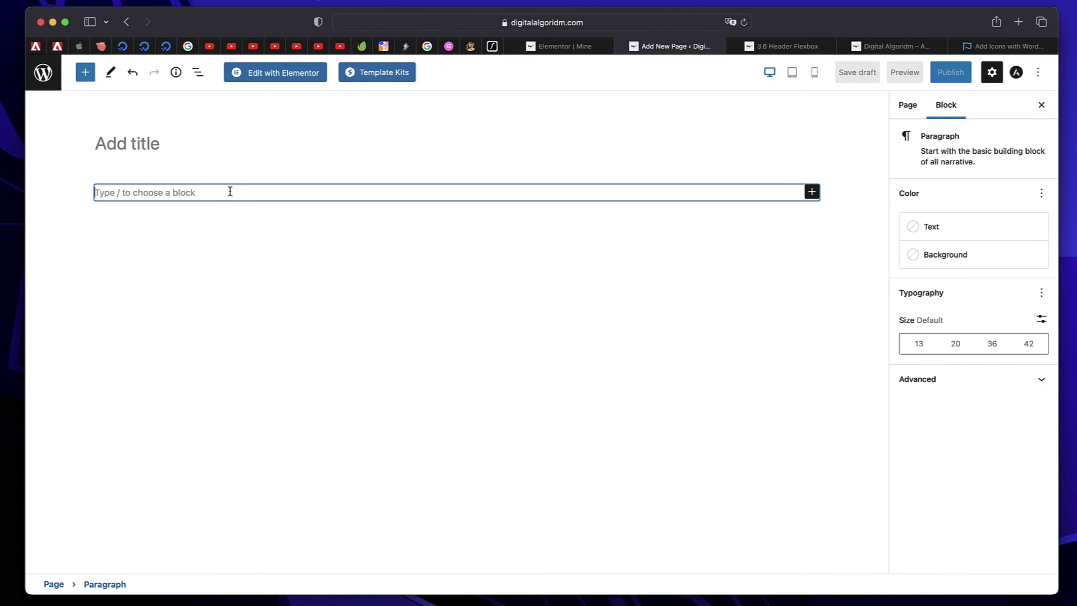
{"action": "type", "text": "abbna"}
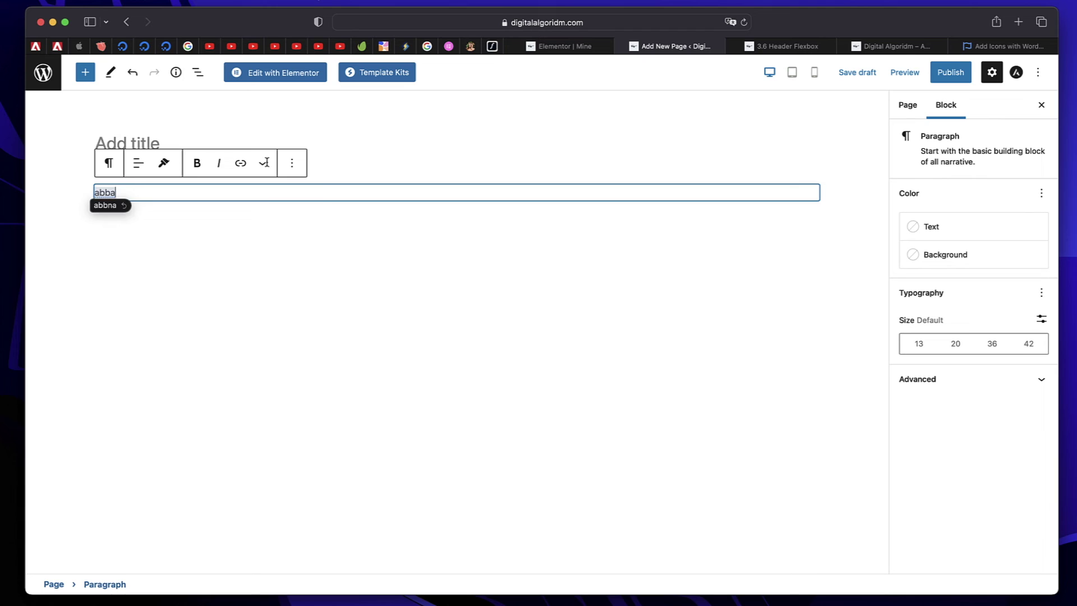
Insert the Font Awesome calendar icon shortcode and select it for copying
{"action": "left_click", "coordinate": [263, 163]}
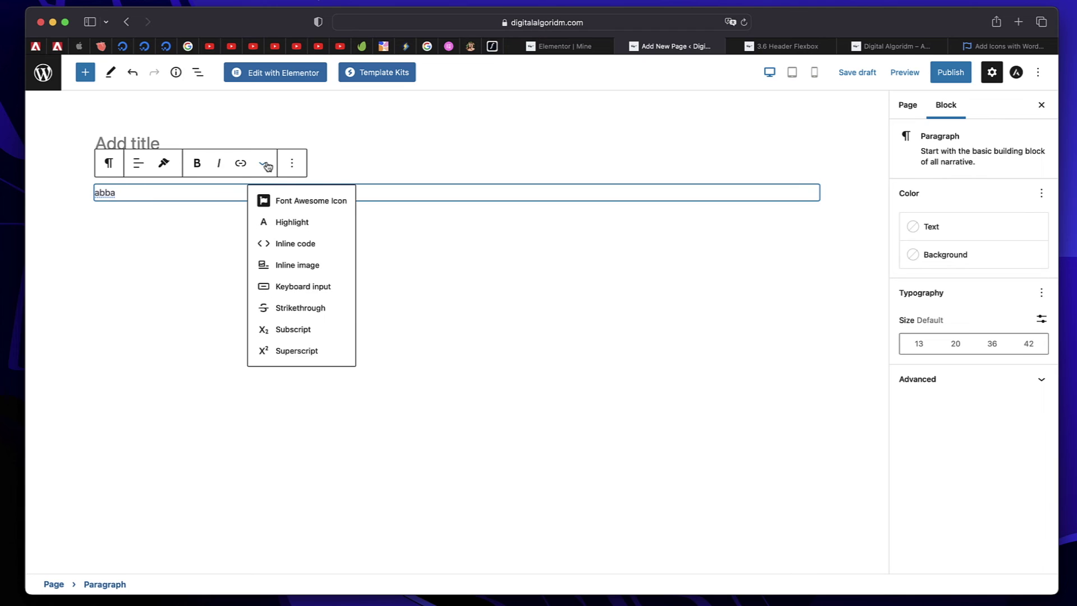
{"action": "left_click", "coordinate": [303, 205]}
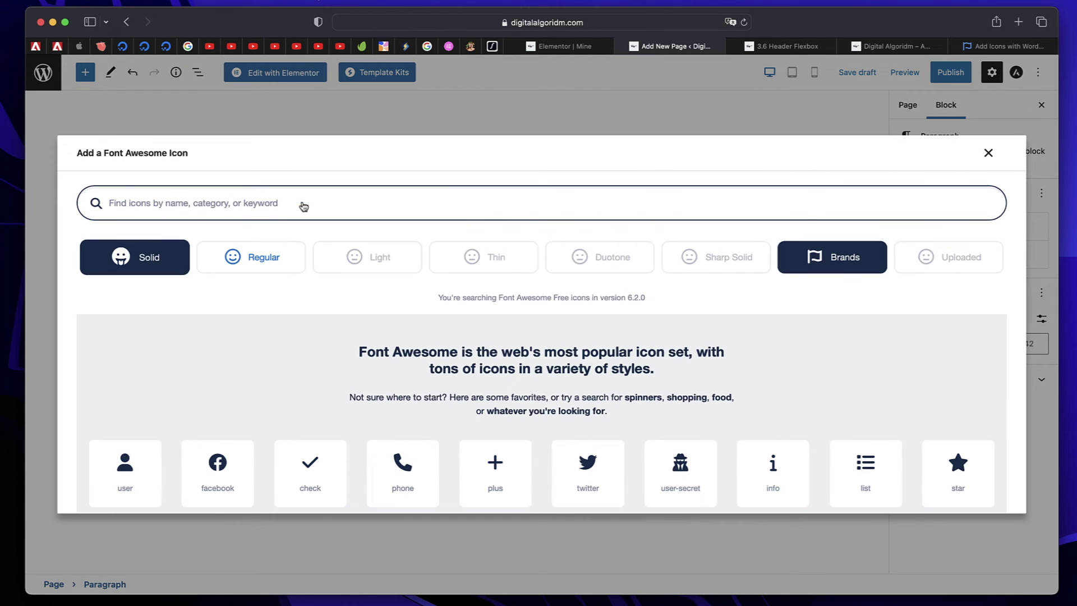
{"action": "scroll", "coordinate": [355, 347], "scroll_direction": "down", "scroll_amount": 5}
{"action": "left_click", "coordinate": [403, 286]}
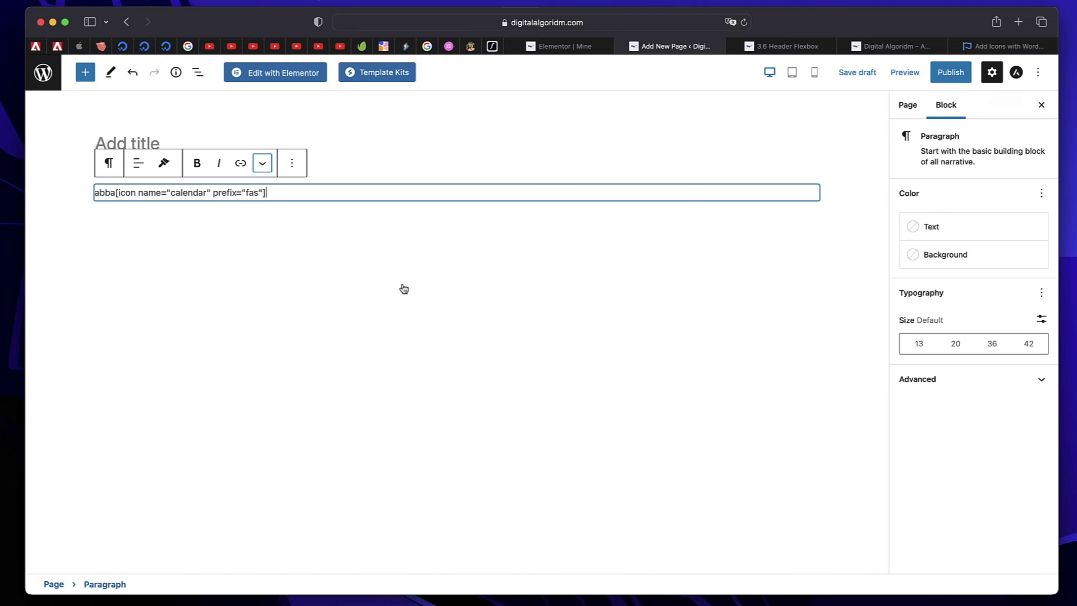
{"action": "left_click", "coordinate": [116, 191], "text": "shift"}
{"action": "key", "text": "super+c"}
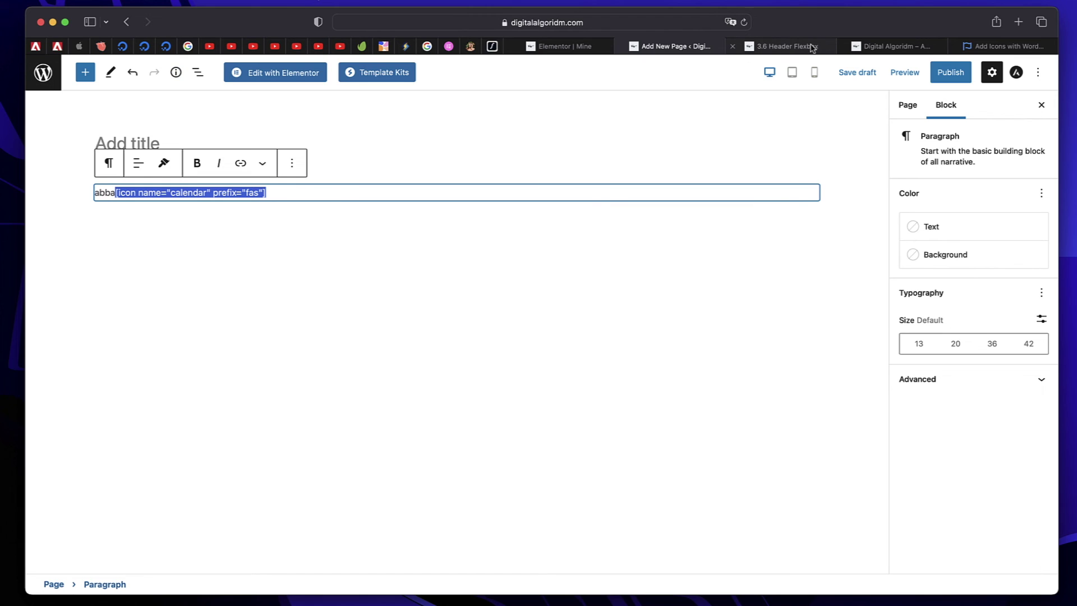
Paste the calendar icon shortcode after 'Blog' in the Blog item's Navigation Label
{"action": "left_click", "coordinate": [580, 48]}
{"action": "left_click", "coordinate": [440, 305]}
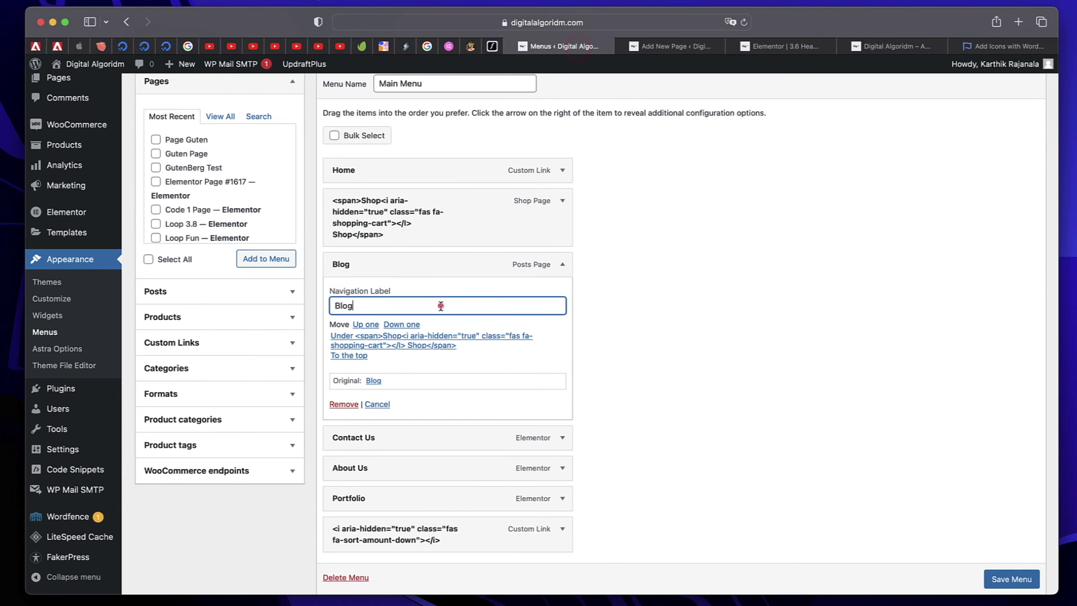
{"action": "key", "text": "super+v"}
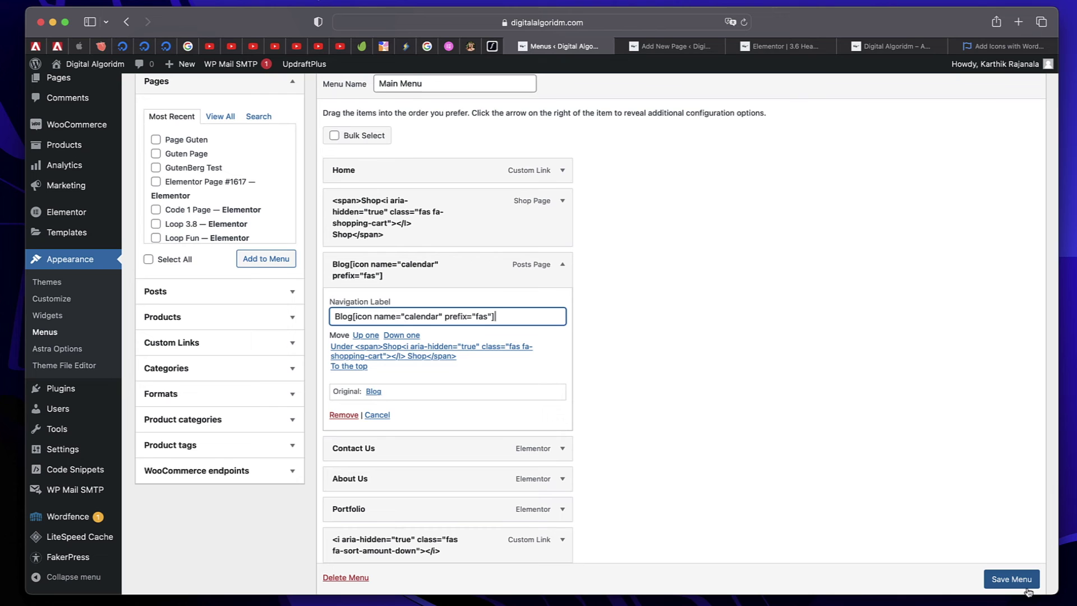